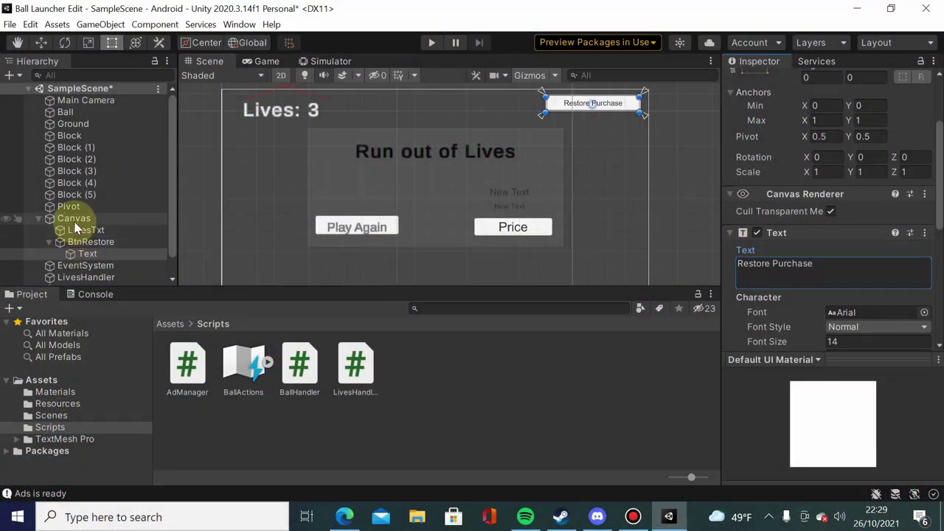
# - Under the second Canvas, change BGDialog's Image colour from dark grey to white (FFFFFF)
pyautogui.scroll(-1, 62, 245)
pyautogui.click(73, 267)
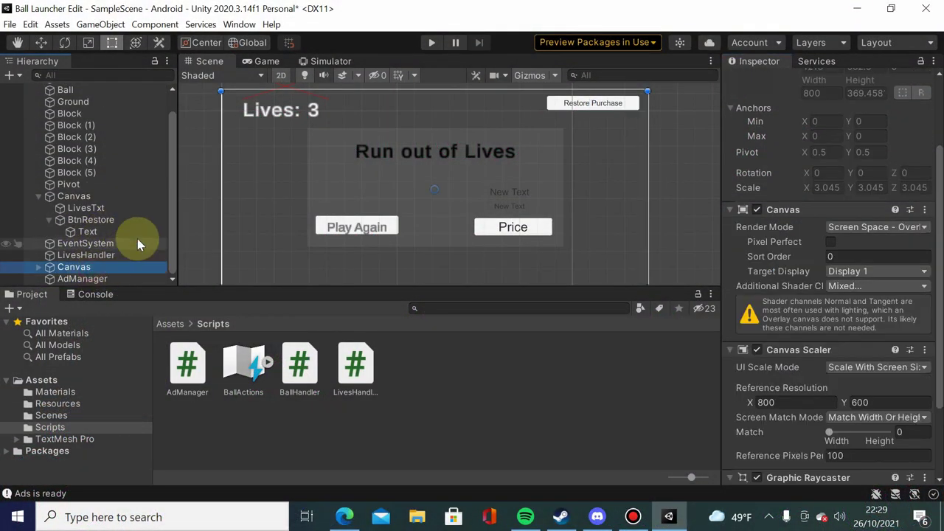
pyautogui.click(40, 268)
pyautogui.click(81, 279)
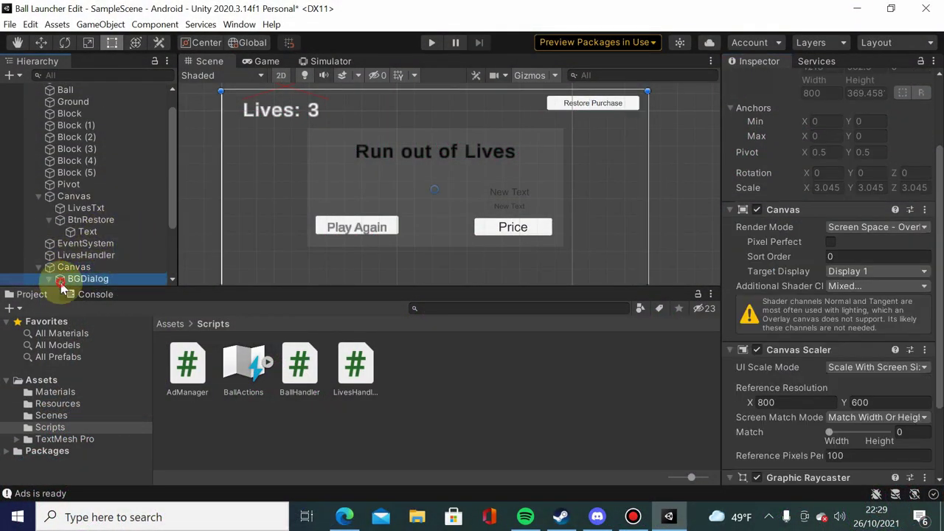
pyautogui.click(49, 279)
pyautogui.scroll(-5, 120, 231)
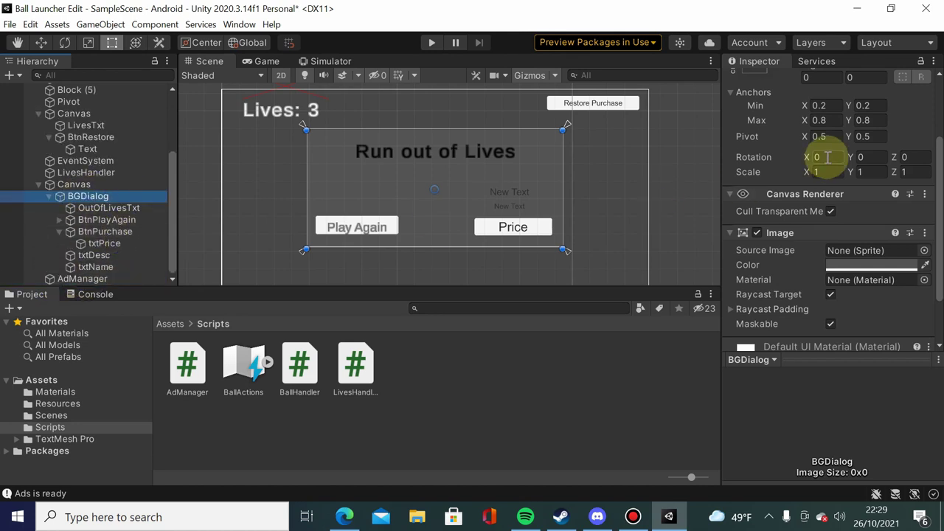
pyautogui.scroll(5, 860, 218)
pyautogui.scroll(-5, 860, 218)
pyautogui.click(879, 199)
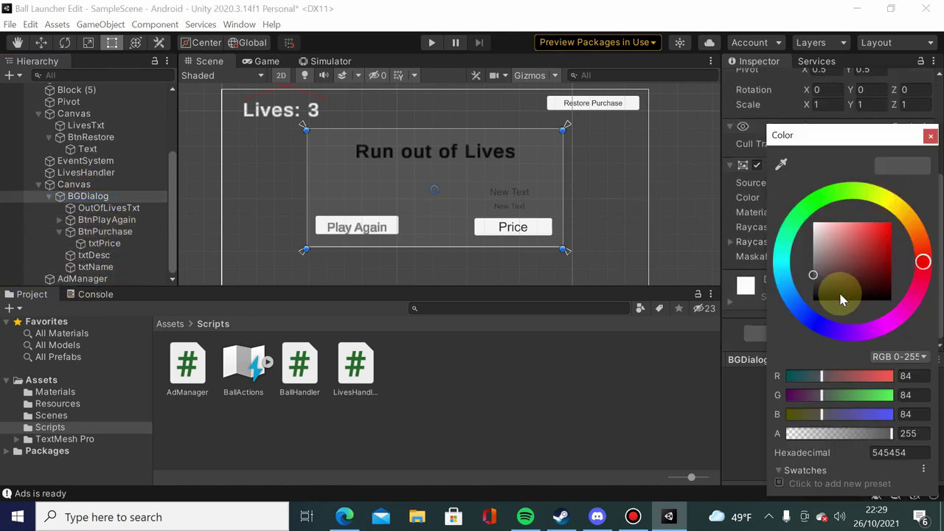
pyautogui.moveTo(841, 295); pyautogui.dragTo(749, 169)
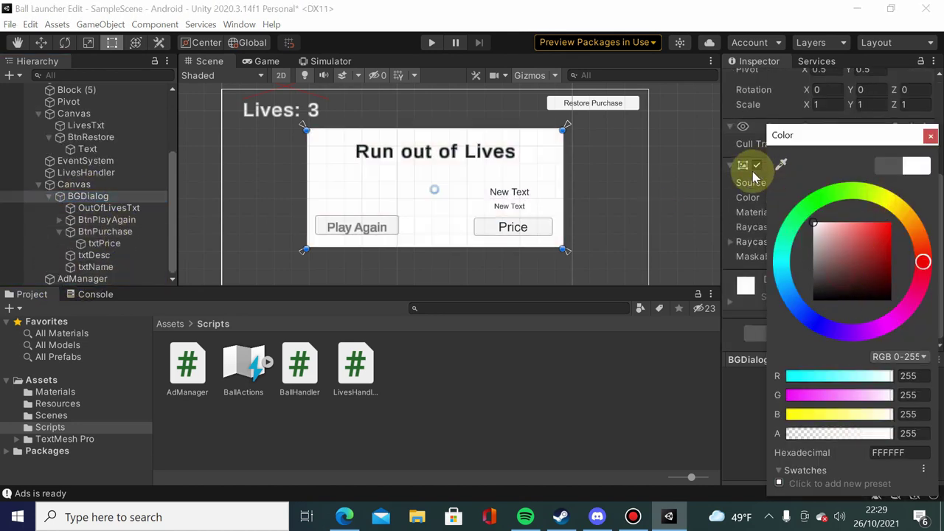
pyautogui.click(930, 137)
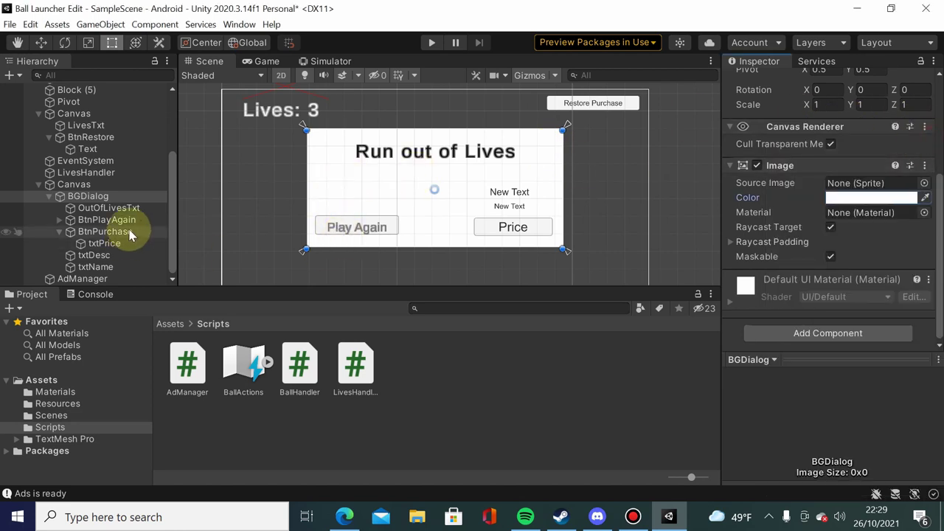
# - Select the BtnRestore button and list the IAP components, IAP Button and IAP Listener, under Add Component
pyautogui.click(554, 102)
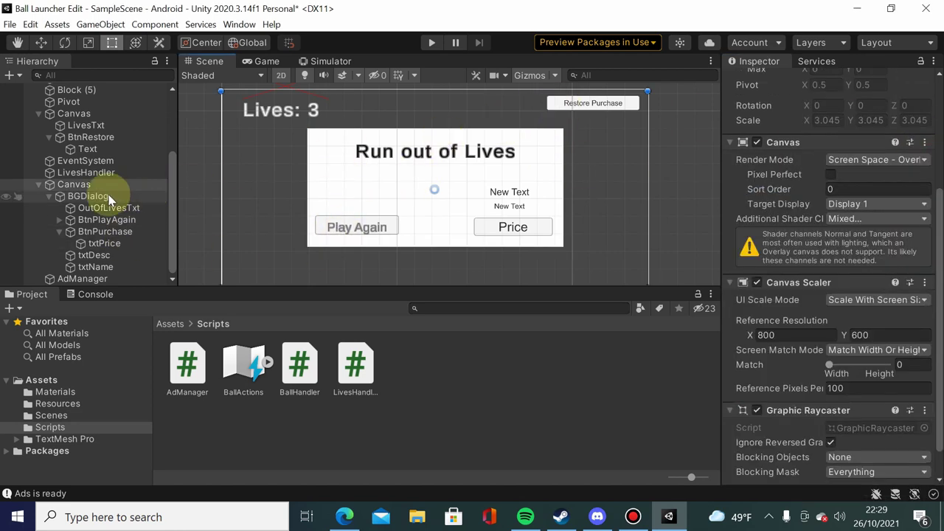
pyautogui.click(91, 137)
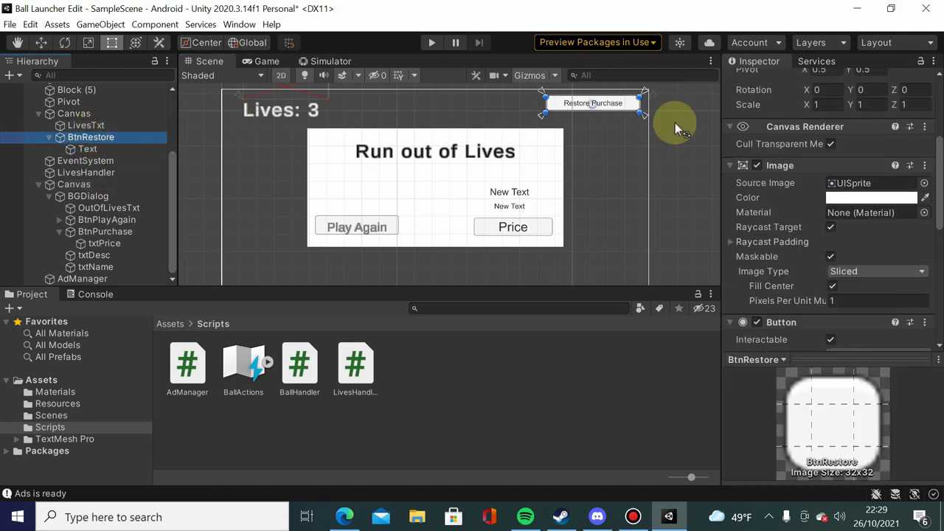
pyautogui.scroll(-5, 877, 249)
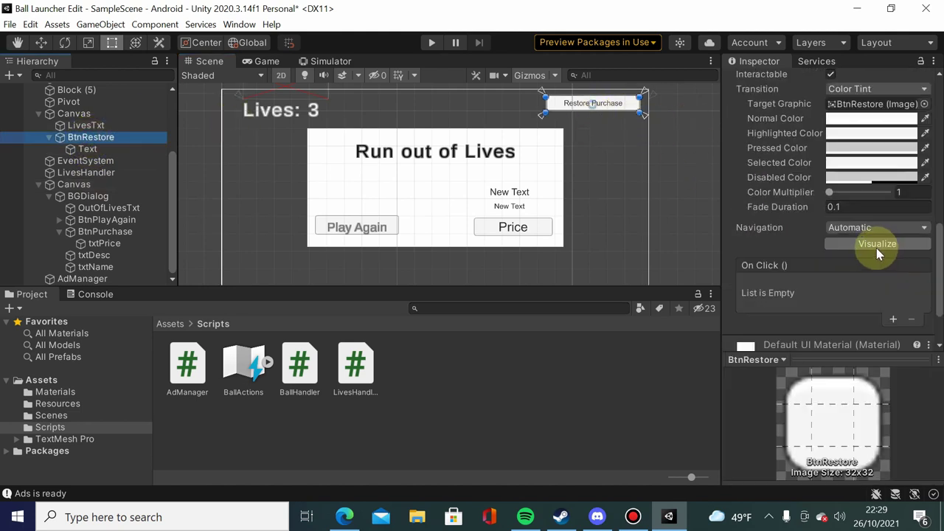
pyautogui.scroll(-2, 860, 252)
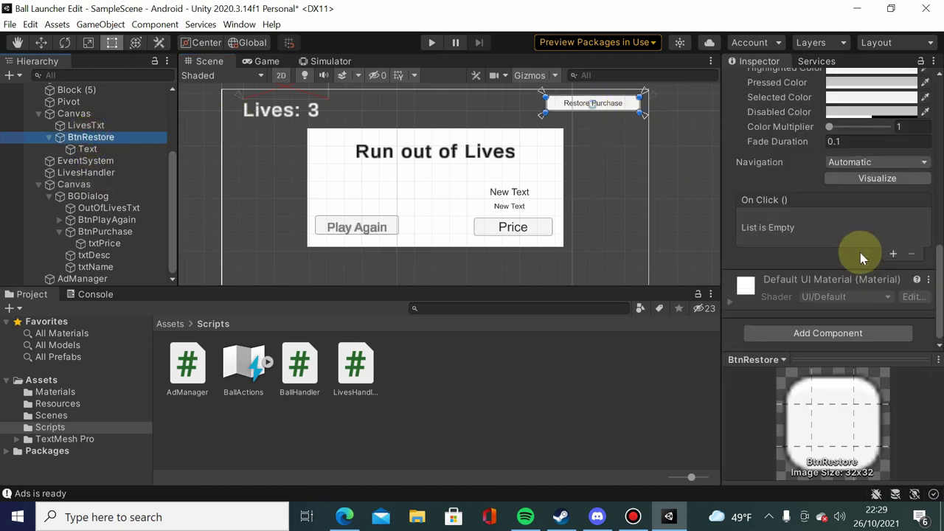
pyautogui.click(819, 333)
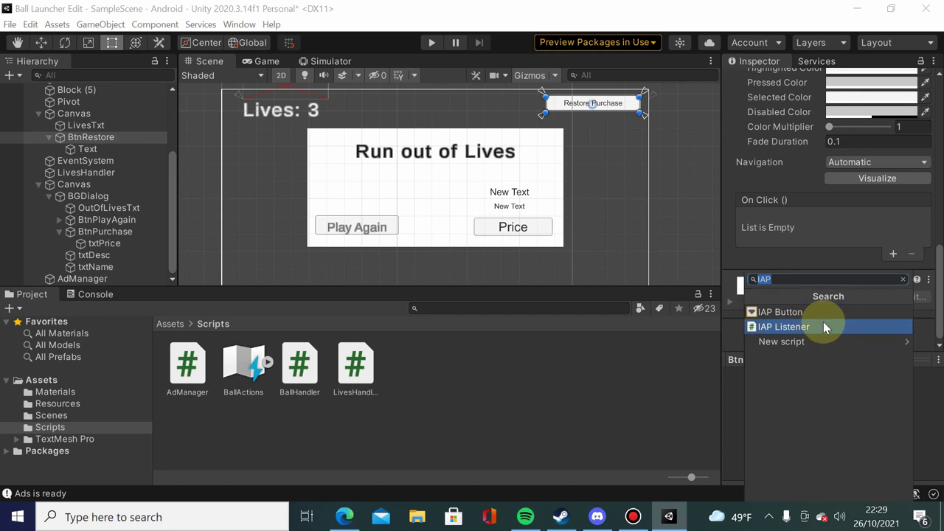
# - Add an IAP Button to BtnRestore using the removeads product, with Button Type set to Restore
pyautogui.click(824, 315)
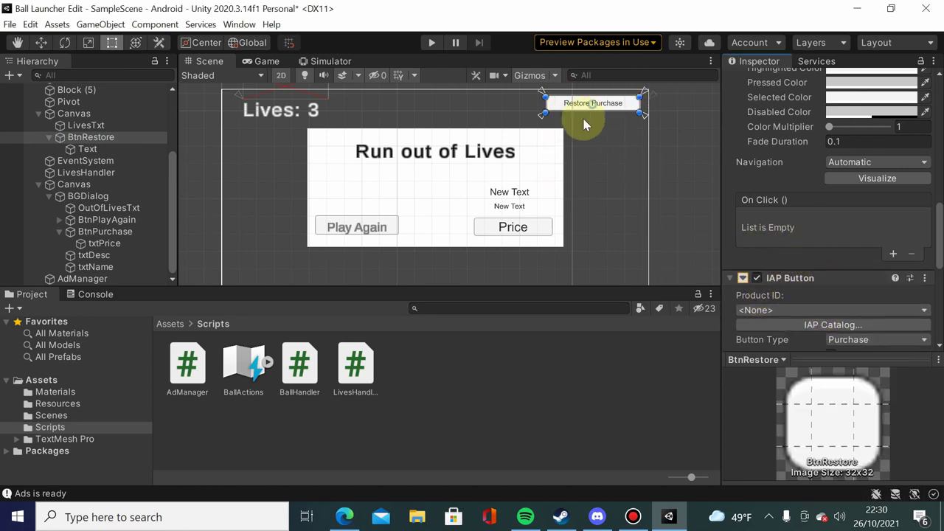
pyautogui.scroll(-3, 877, 228)
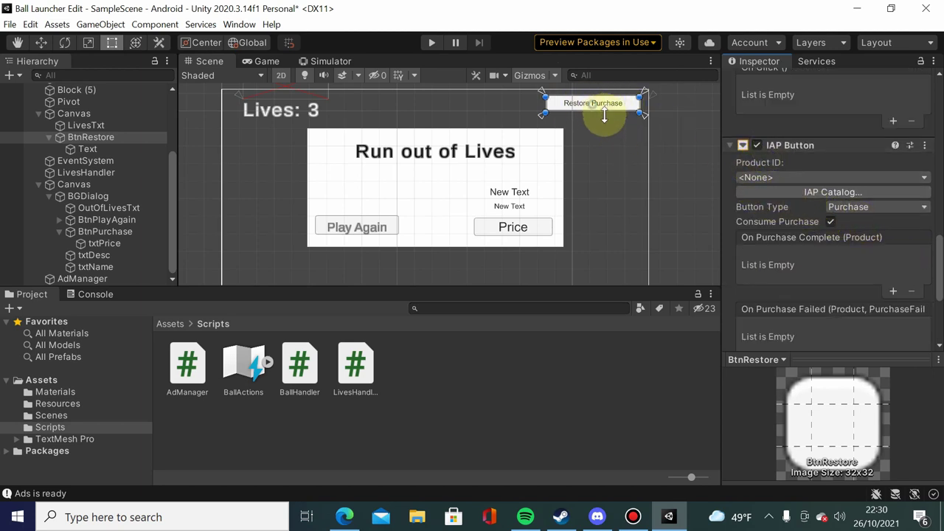
pyautogui.click(765, 177)
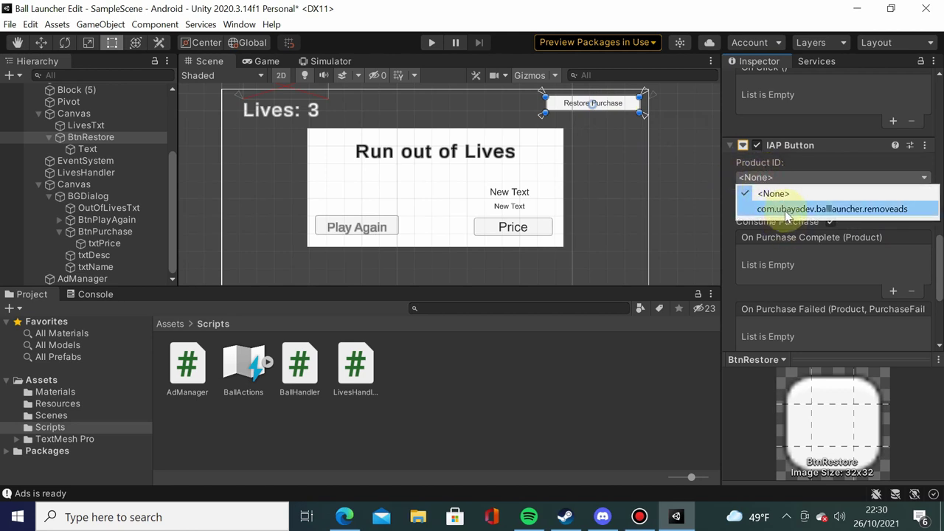
pyautogui.click(782, 210)
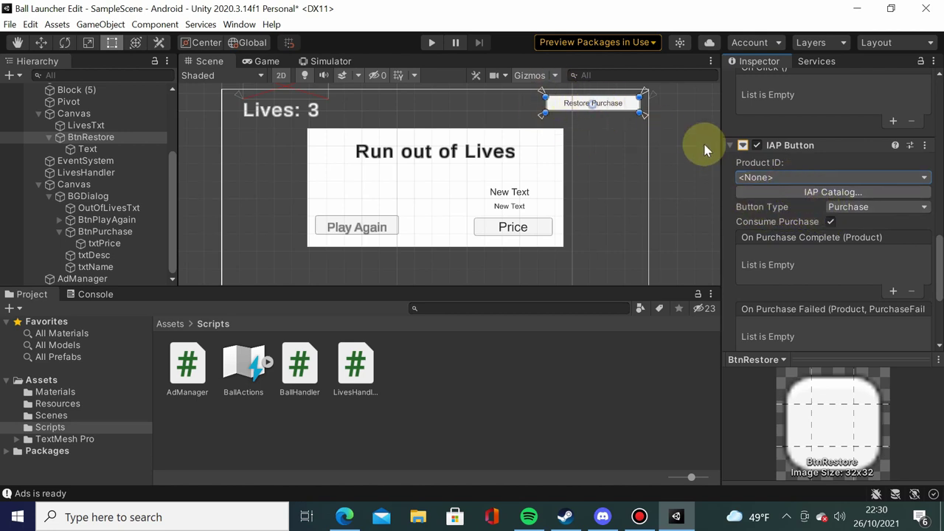
pyautogui.click(846, 207)
pyautogui.click(858, 237)
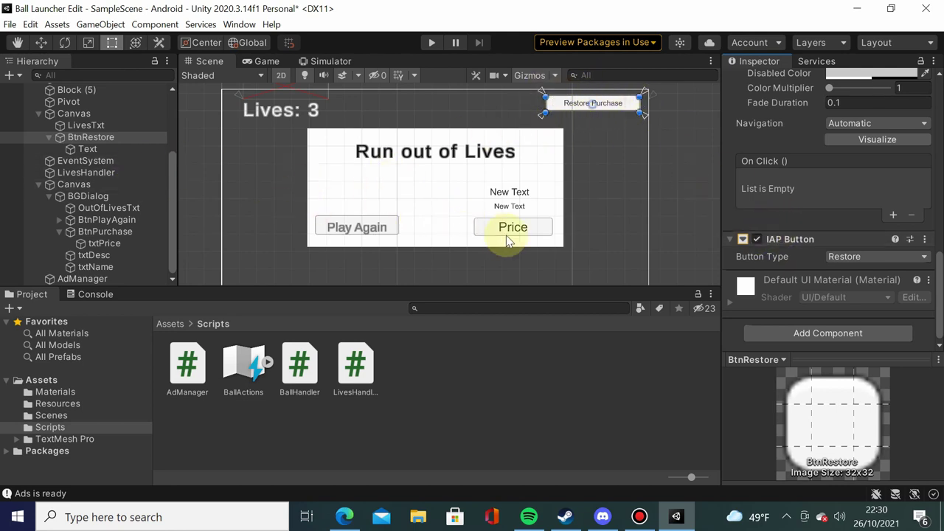
# - Add an IAP Button to BtnPurchase and open the IAP Catalog from its Product ID dropdown
pyautogui.click(89, 233)
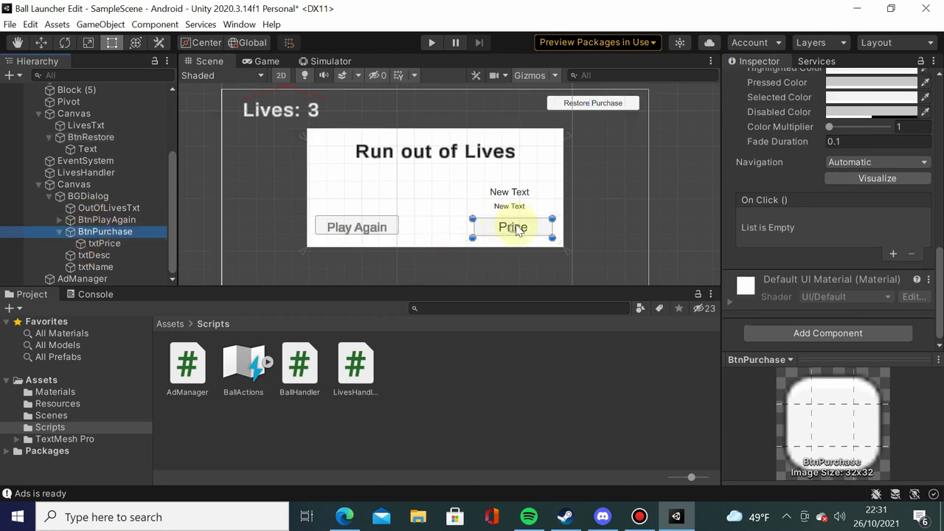
pyautogui.click(842, 336)
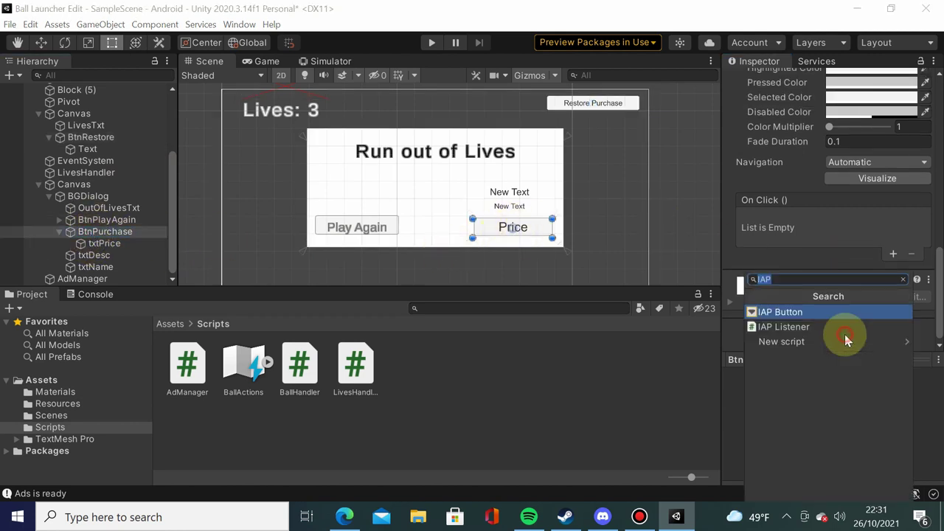
pyautogui.click(819, 313)
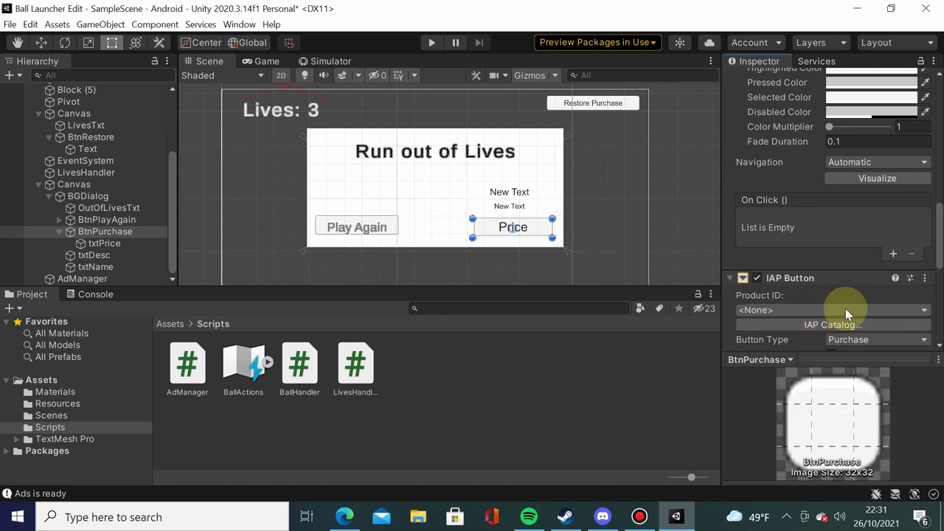
pyautogui.scroll(-3, 845, 308)
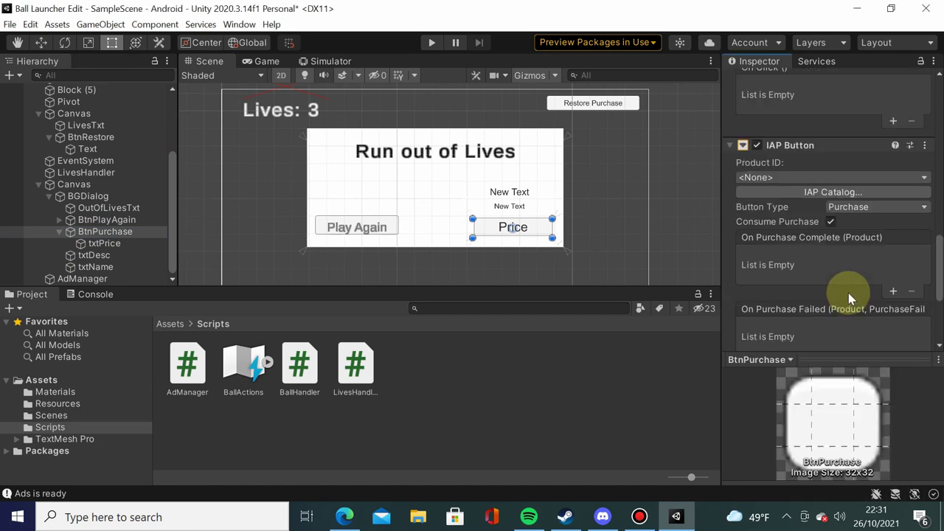
pyautogui.click(754, 178)
pyautogui.click(764, 175)
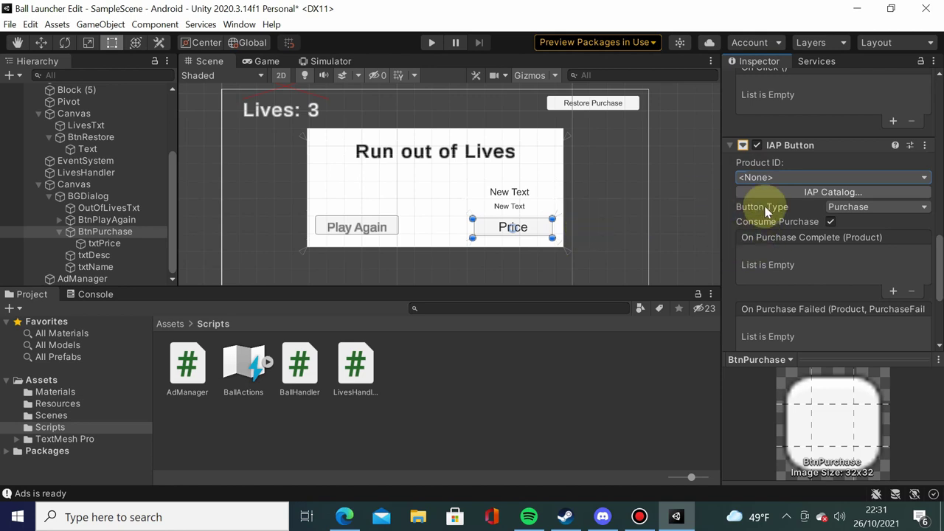
pyautogui.click(803, 193)
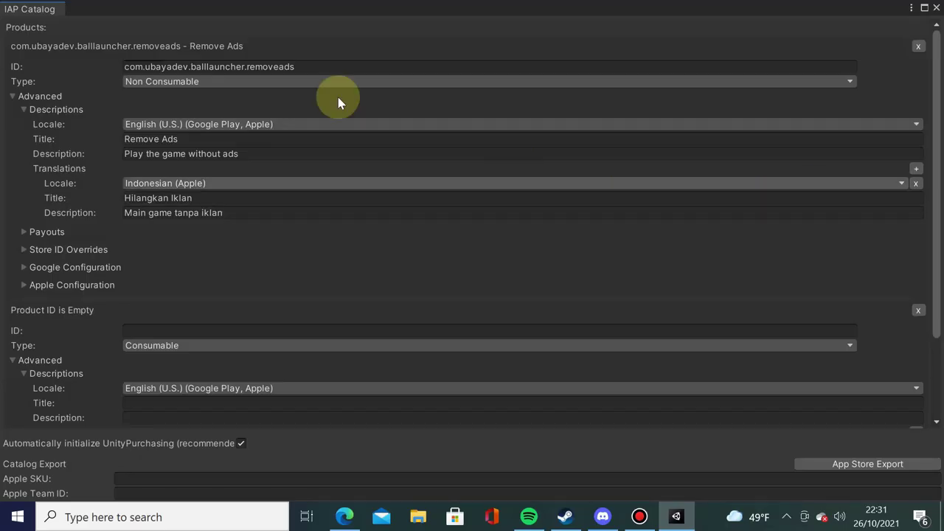
# - Delete the Remove Ads product from the IAP Catalog, leaving one empty Consumable entry
pyautogui.click(918, 46)
pyautogui.click(508, 281)
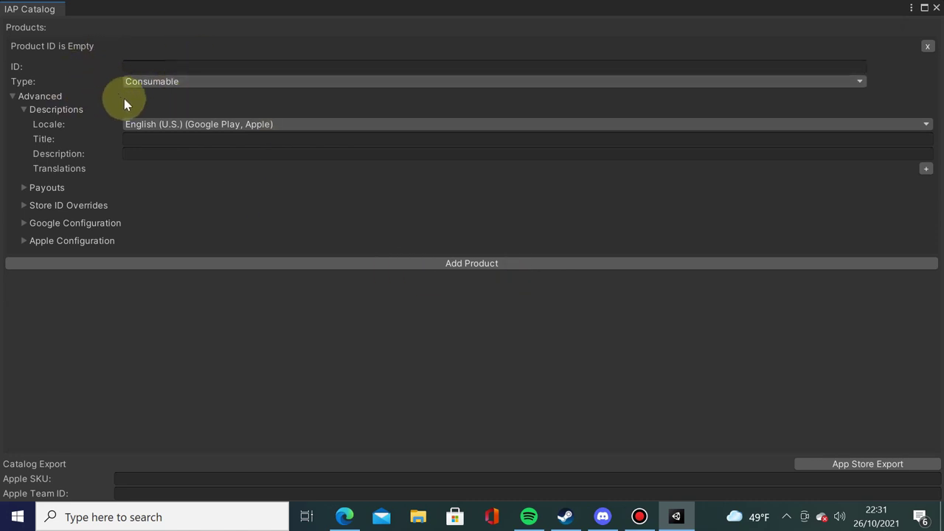
pyautogui.click(150, 67)
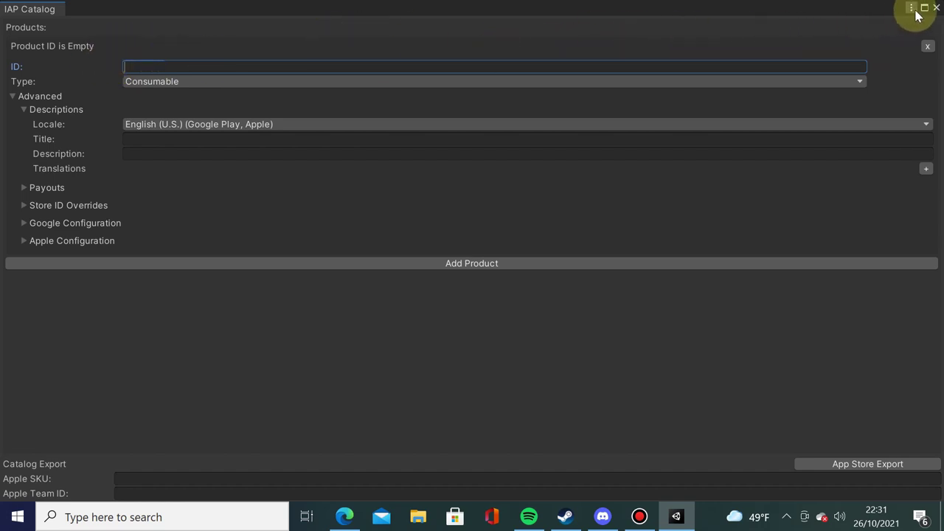
pyautogui.click(446, 3)
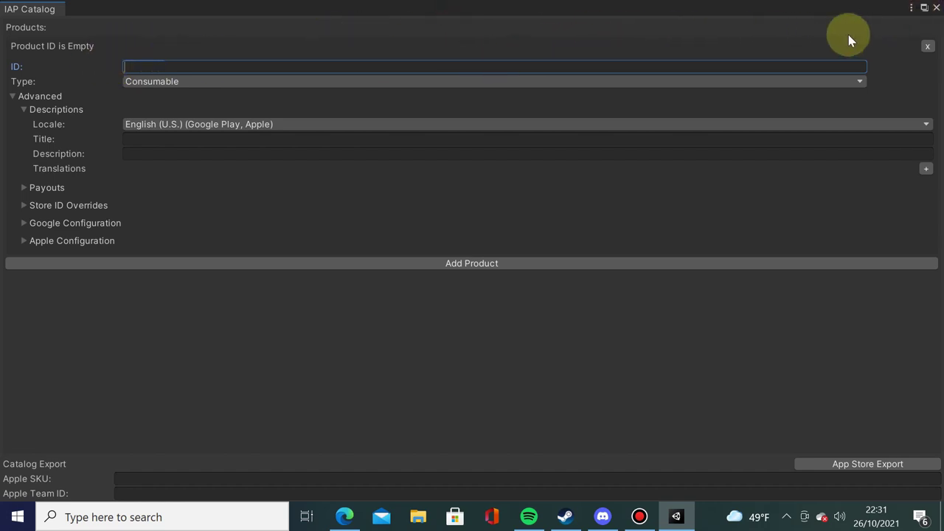
# - Open Player Settings from Build Settings and tick Override Default Package Name
pyautogui.click(936, 8)
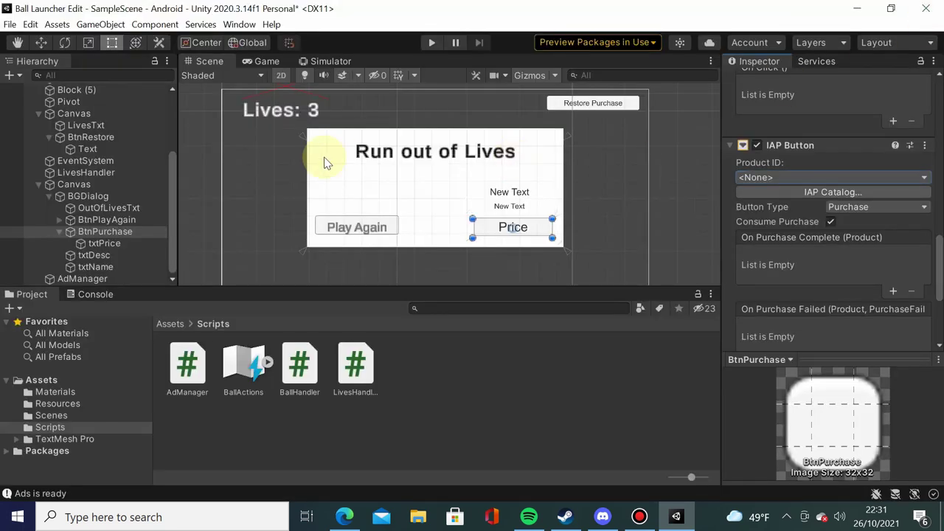
pyautogui.click(11, 25)
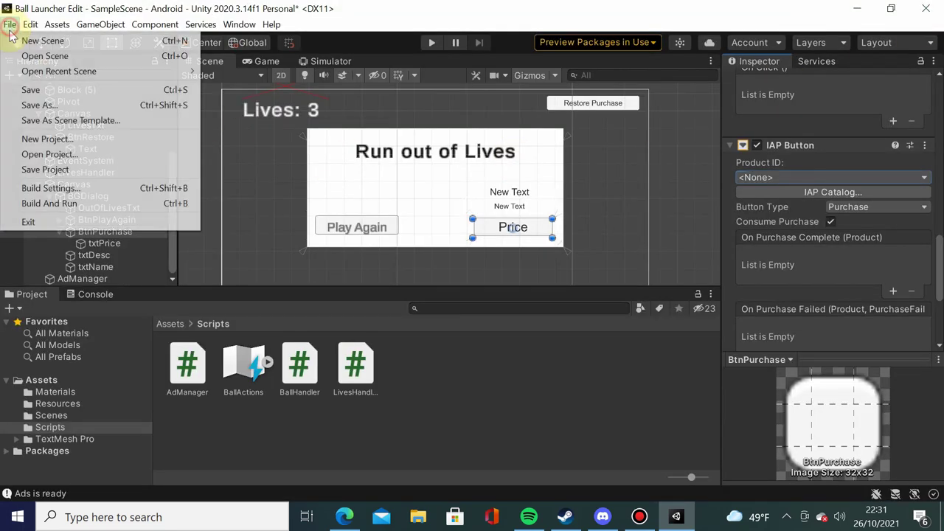
pyautogui.click(68, 188)
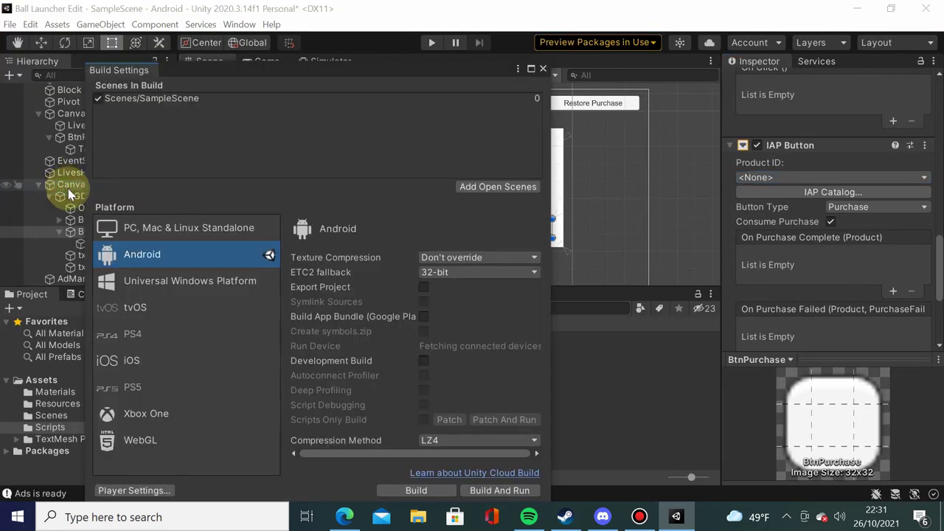
pyautogui.click(147, 489)
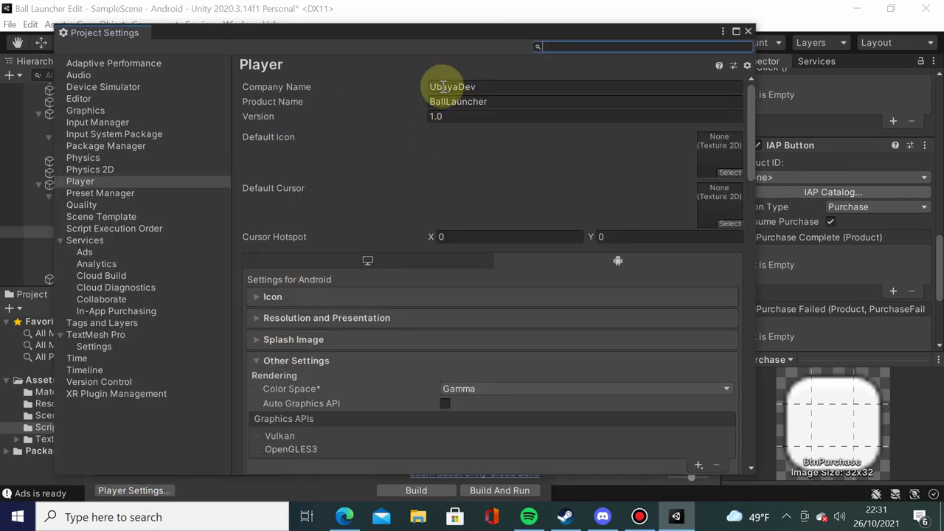
pyautogui.click(459, 101)
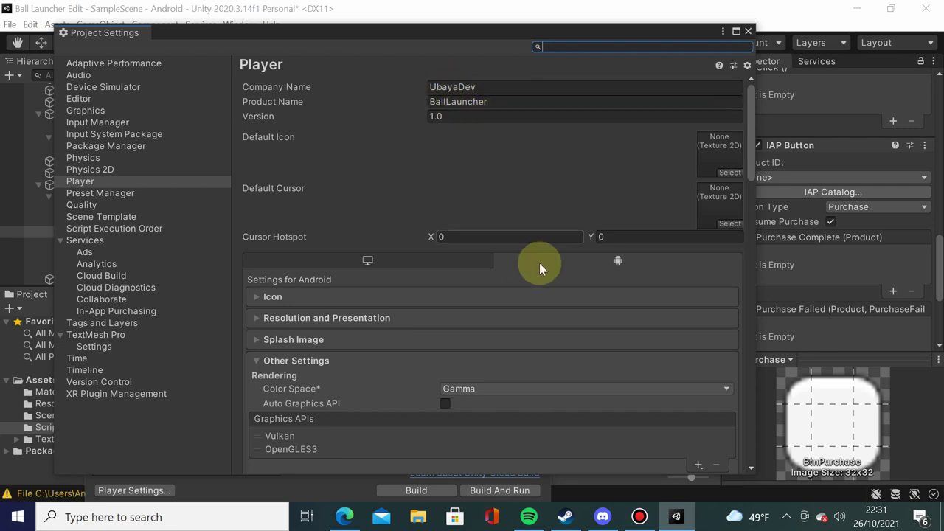
pyautogui.scroll(-3, 539, 263)
pyautogui.scroll(-4, 546, 269)
pyautogui.scroll(-5, 547, 272)
pyautogui.scroll(-3, 545, 271)
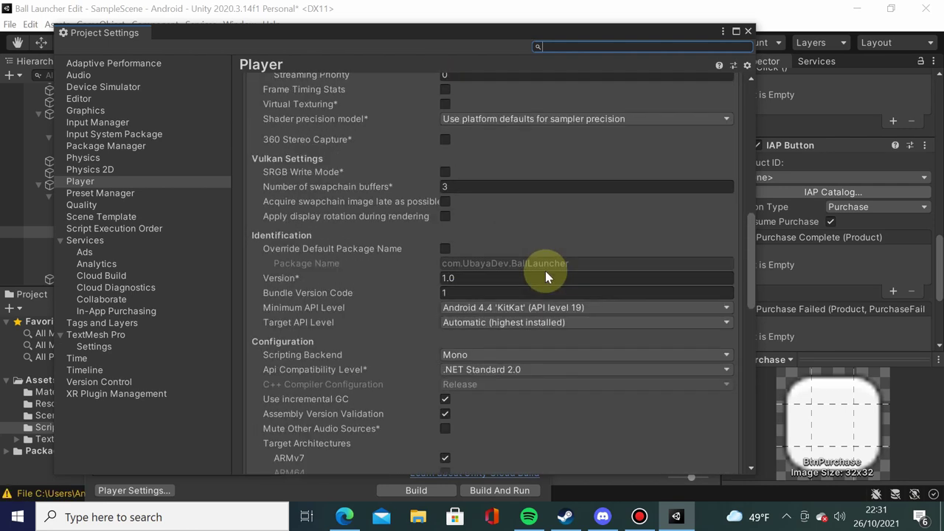
pyautogui.click(445, 249)
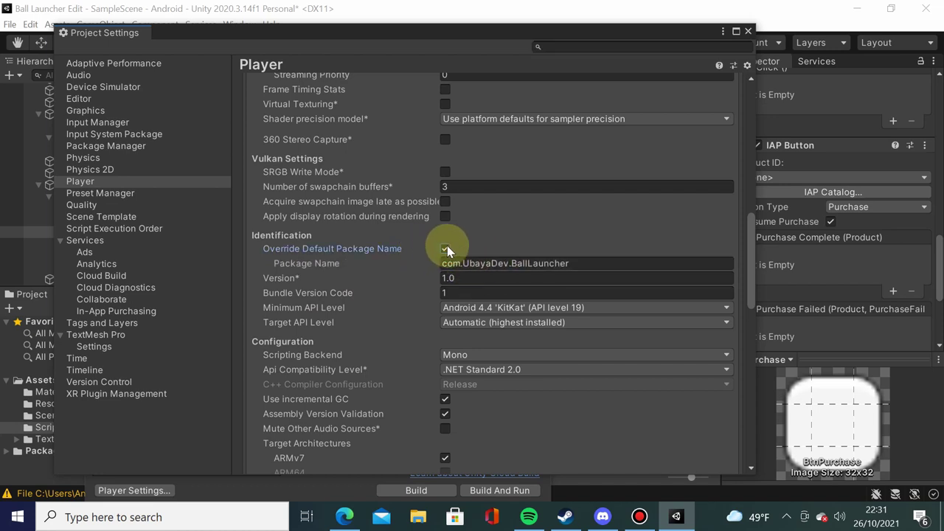
# - Change the package name to com.ubayadev.balllauncher, copy it, and close both settings windows
pyautogui.click(463, 263)
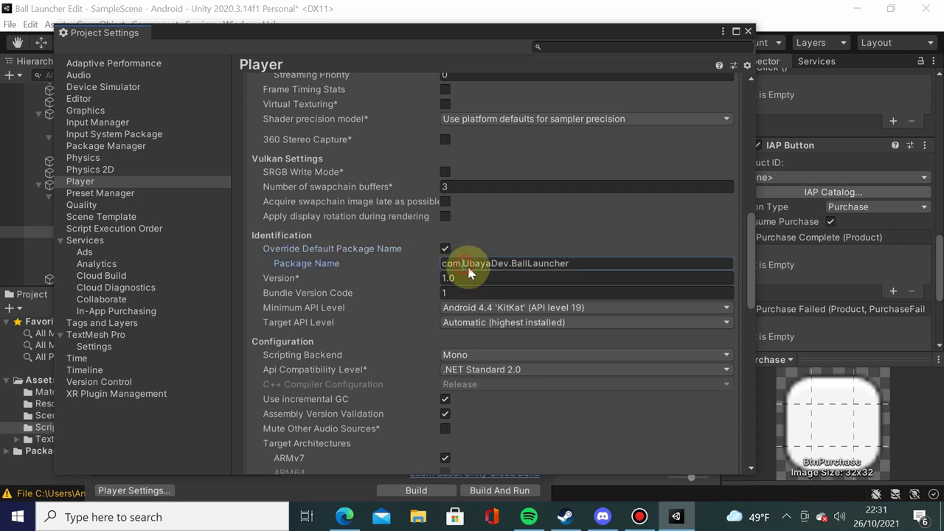
pyautogui.write('u')
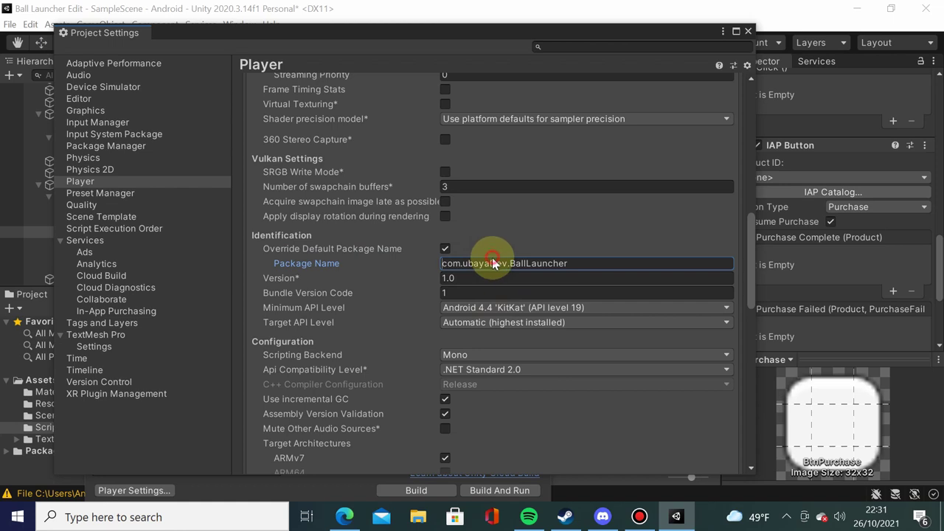
pyautogui.doubleClick(500, 263)
pyautogui.press('Left')
pyautogui.write('dev.')
pyautogui.write('b')
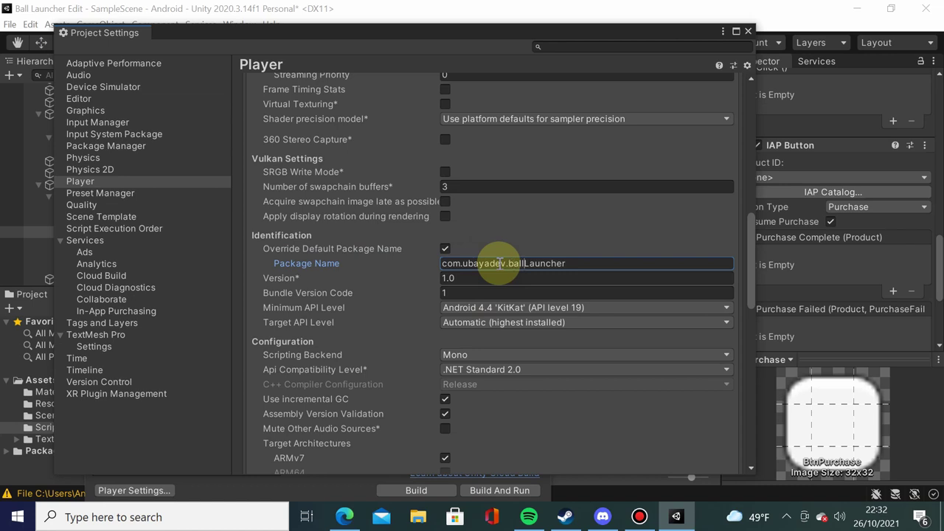
pyautogui.hotkey('shift', 'End')
pyautogui.write('launche')
pyautogui.press('Return')
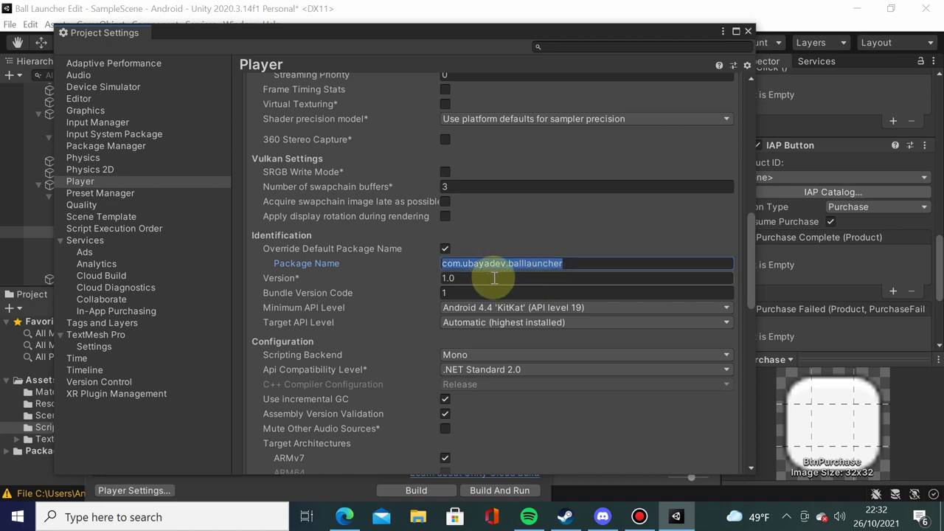
pyautogui.click(747, 31)
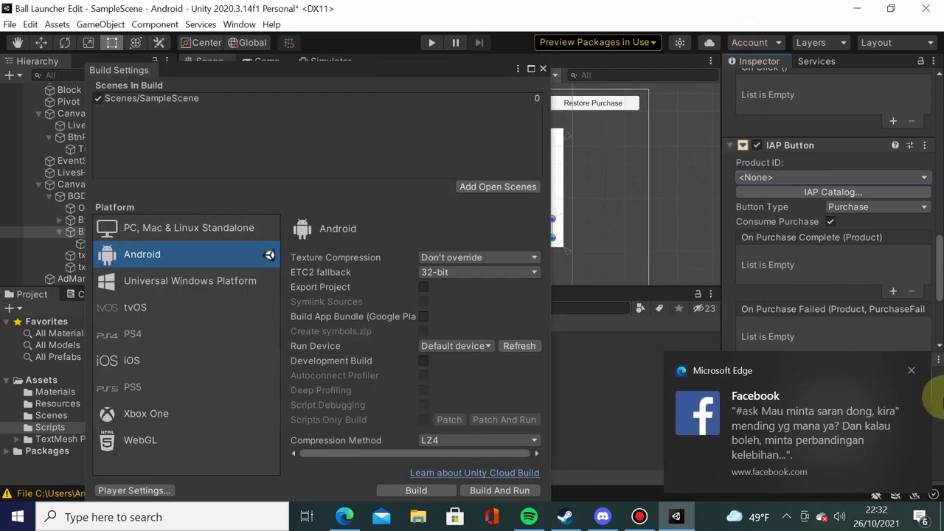
pyautogui.click(911, 370)
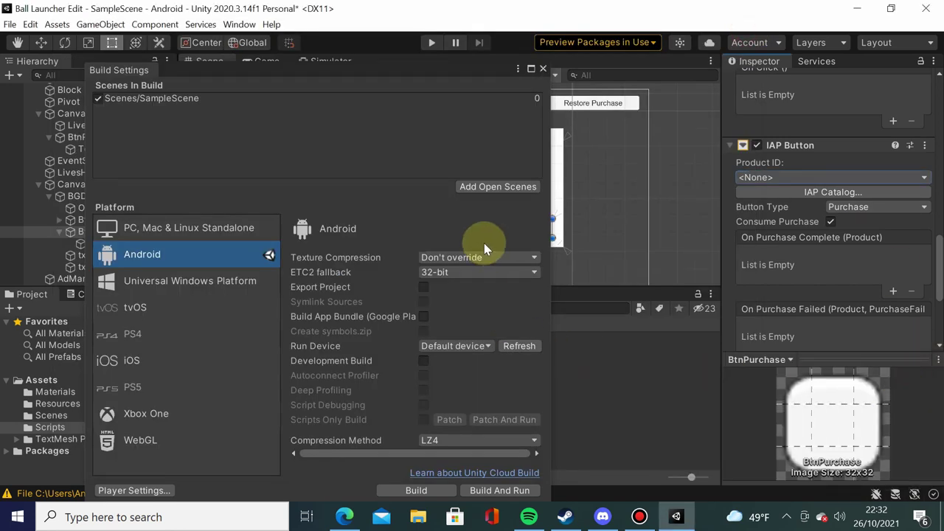
pyautogui.click(543, 68)
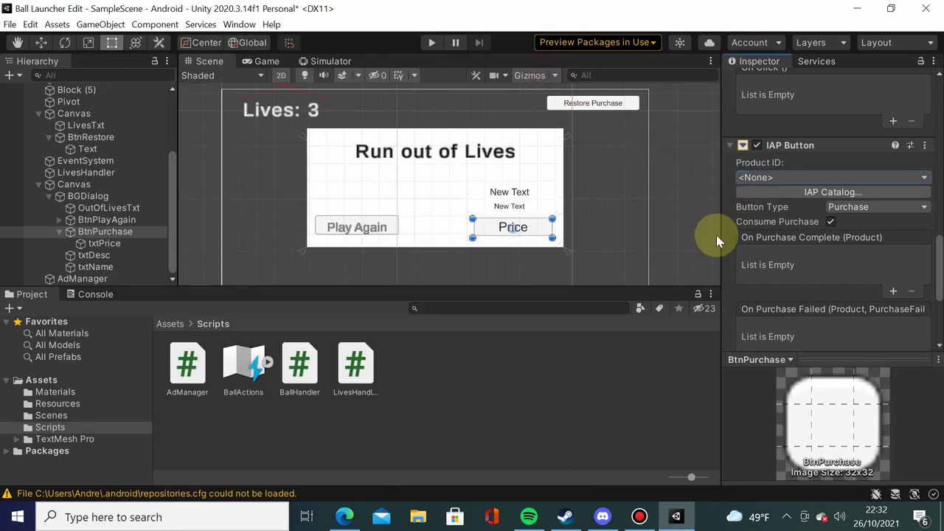
# - In the IAP Catalog, paste the package name as the product ID and append .removeads
pyautogui.click(778, 191)
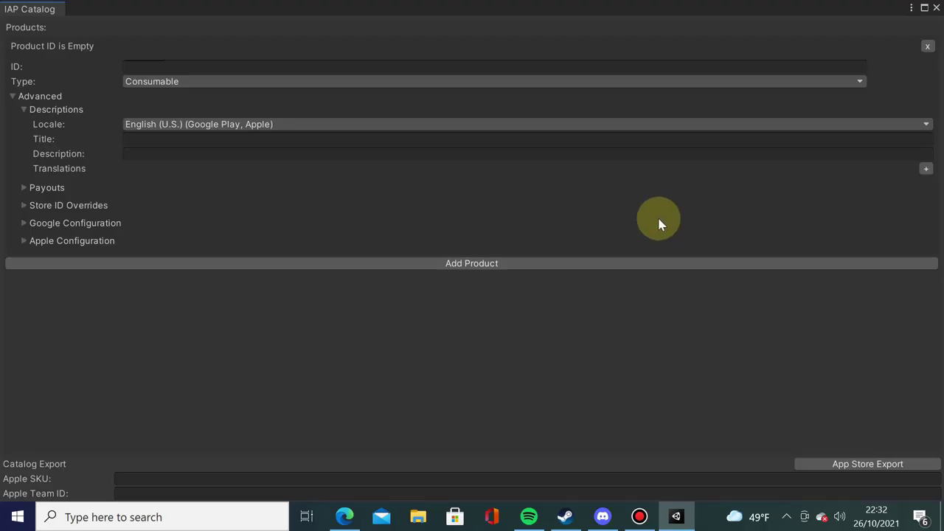
pyautogui.click(169, 68)
pyautogui.write('com.ubayadev.balllauncher')
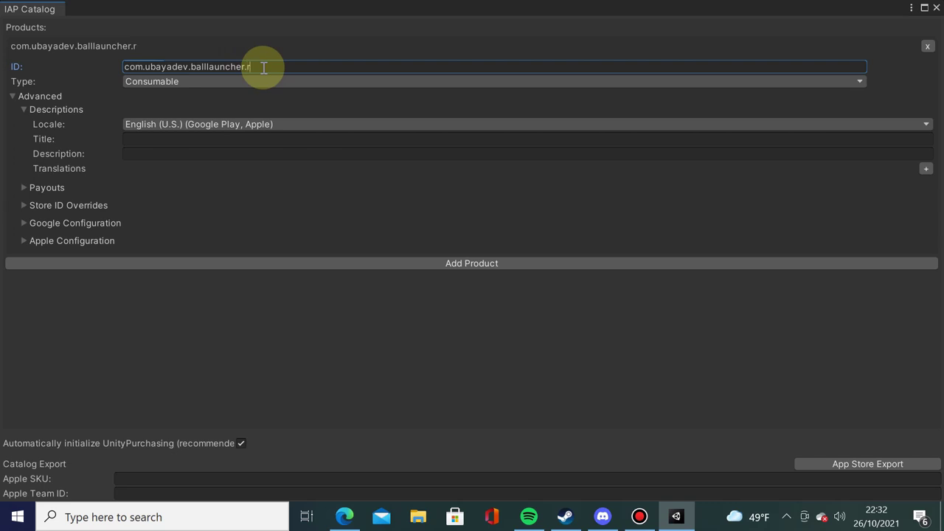
pyautogui.write('emoveads')
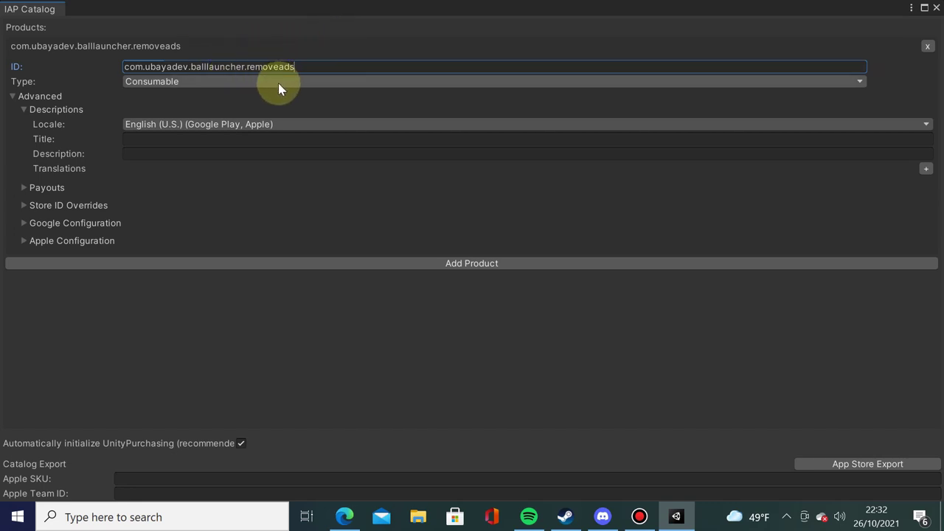
# - Show the removeads product's type options: Consumable, Non Consumable and Subscription
pyautogui.click(154, 84)
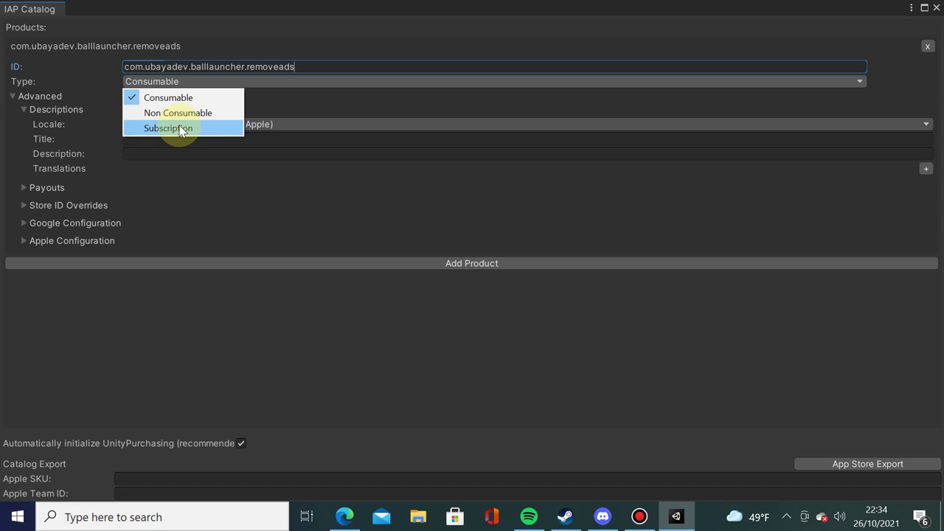
# - Make removeads Non Consumable with English (U.S.) title 'Remove Ads' and description 'Play without ads'
pyautogui.click(185, 114)
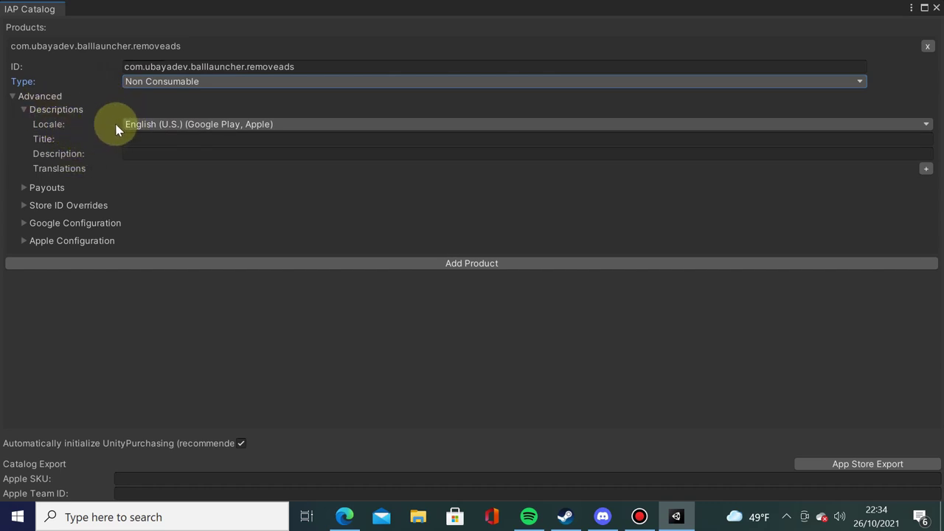
pyautogui.click(164, 123)
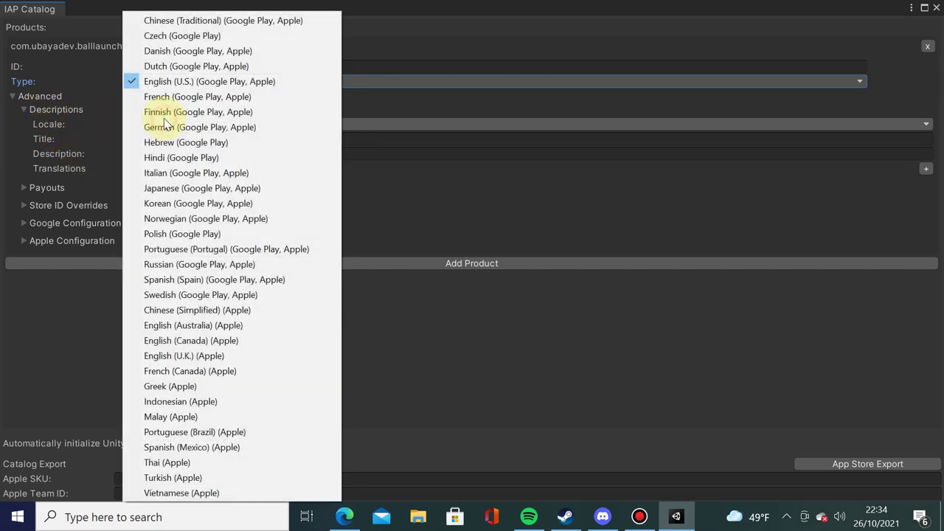
pyautogui.click(261, 81)
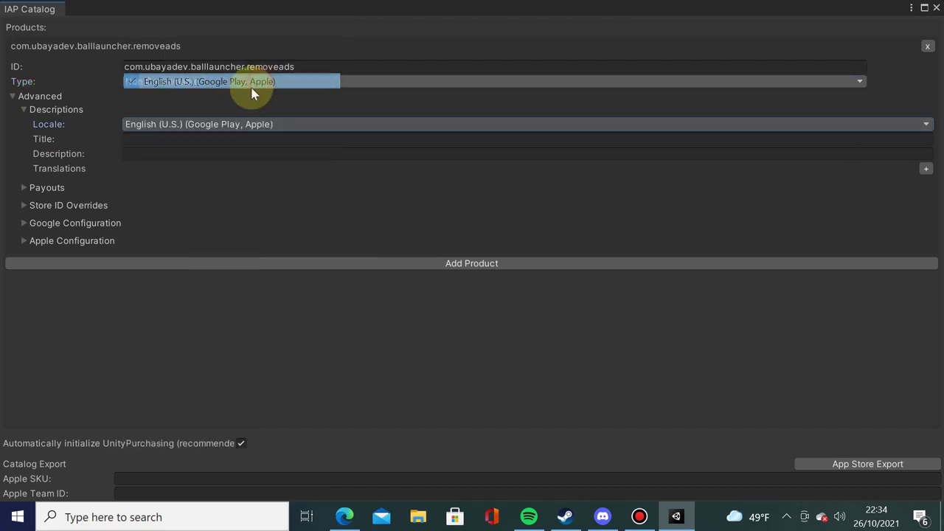
pyautogui.click(157, 139)
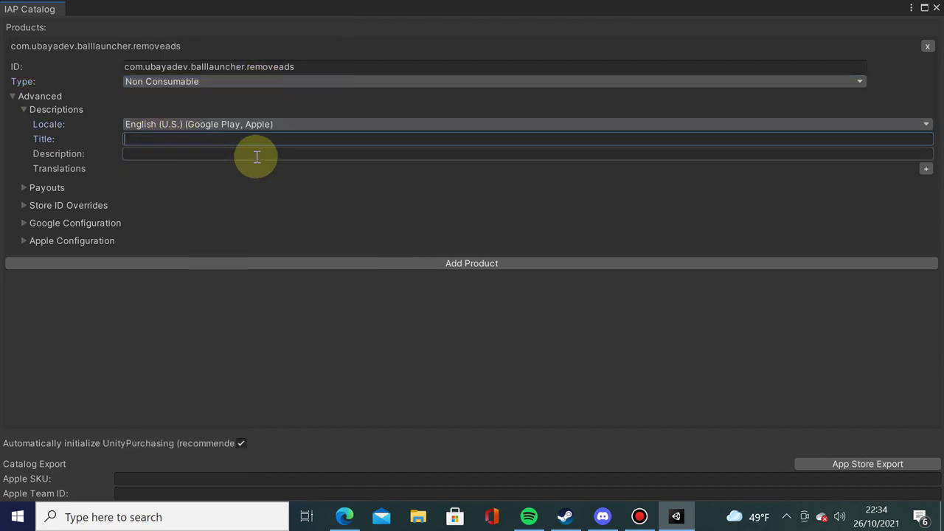
pyautogui.write('Remove A')
pyautogui.write('ds')
pyautogui.click(257, 155)
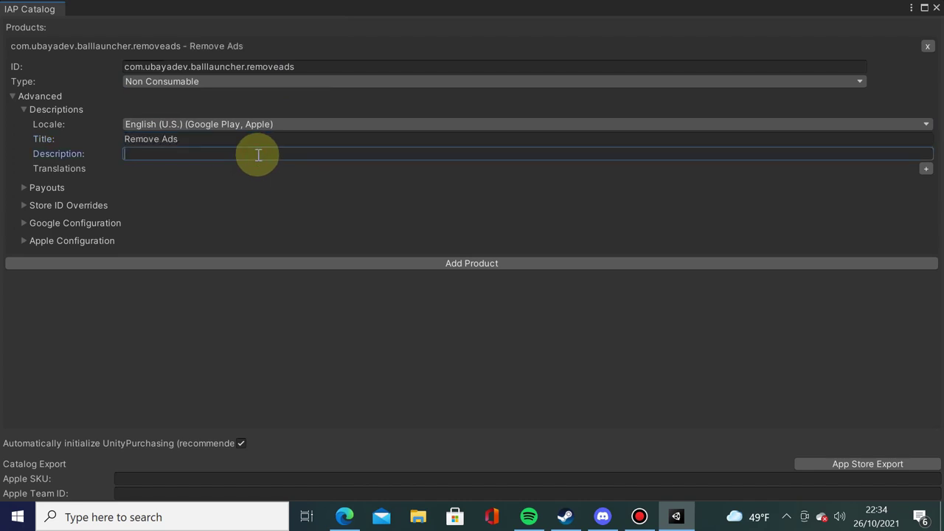
pyautogui.write('Pl')
pyautogui.write('ay wi')
pyautogui.write('thout ads')
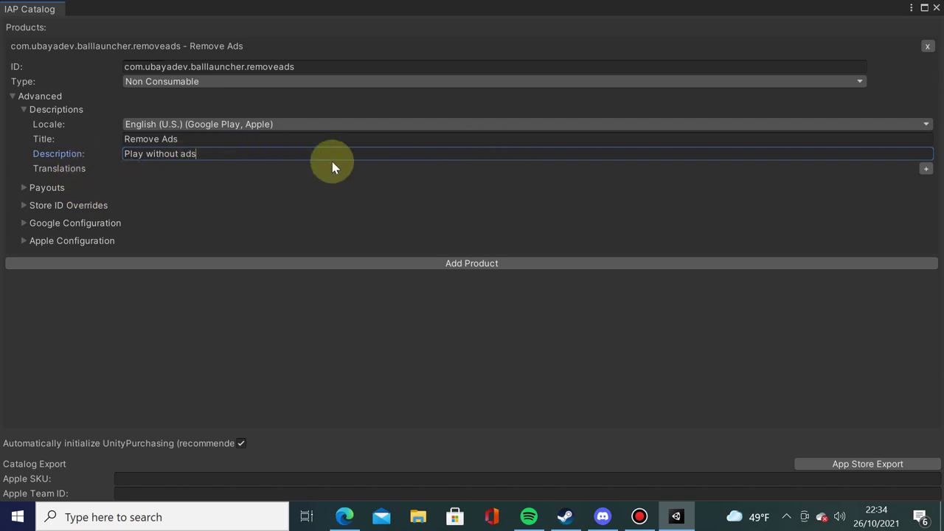
# - Add an Indonesian (Apple) translation: title 'Hilangkan Iklan', description 'Main Tanpa Iklan'
pyautogui.click(925, 170)
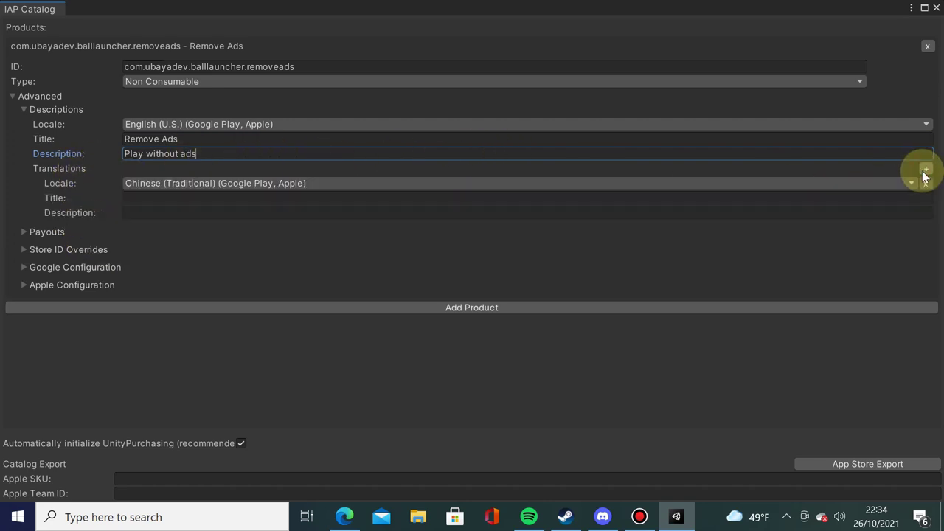
pyautogui.click(221, 183)
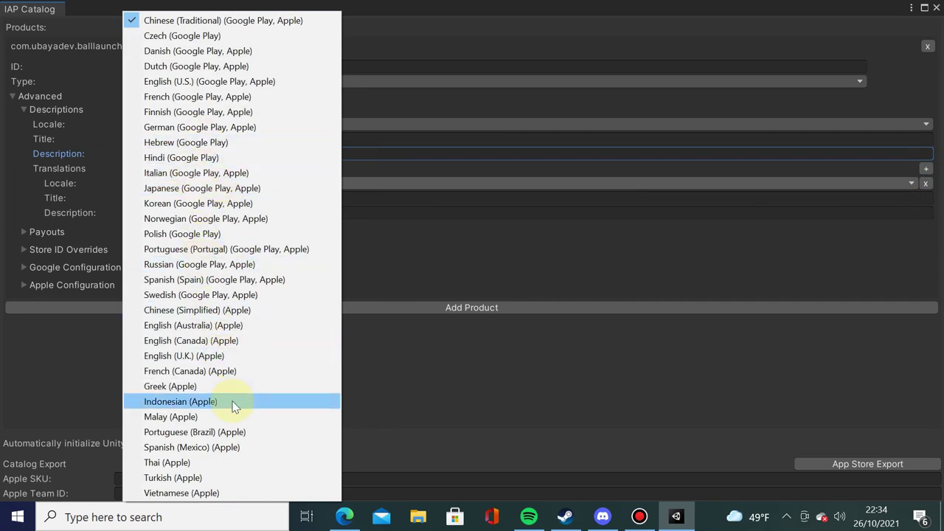
pyautogui.click(232, 402)
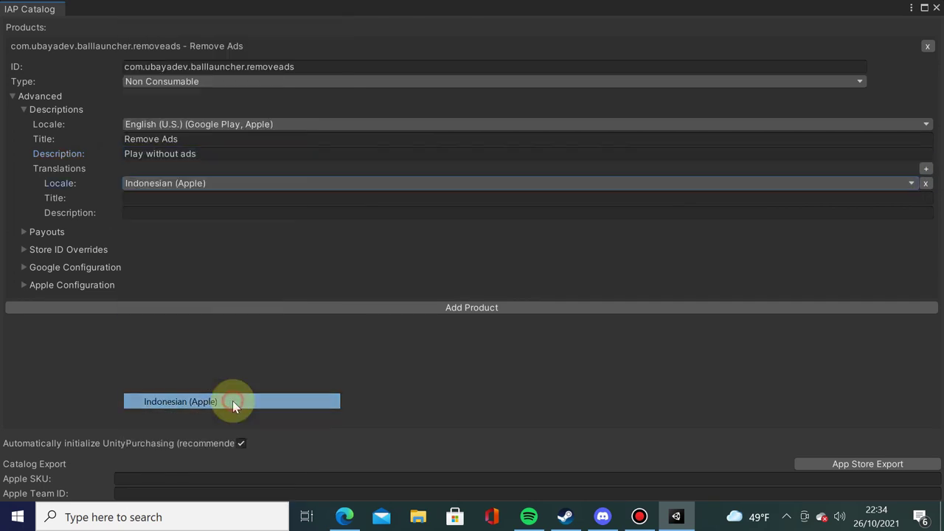
pyautogui.click(226, 200)
pyautogui.write('Hi')
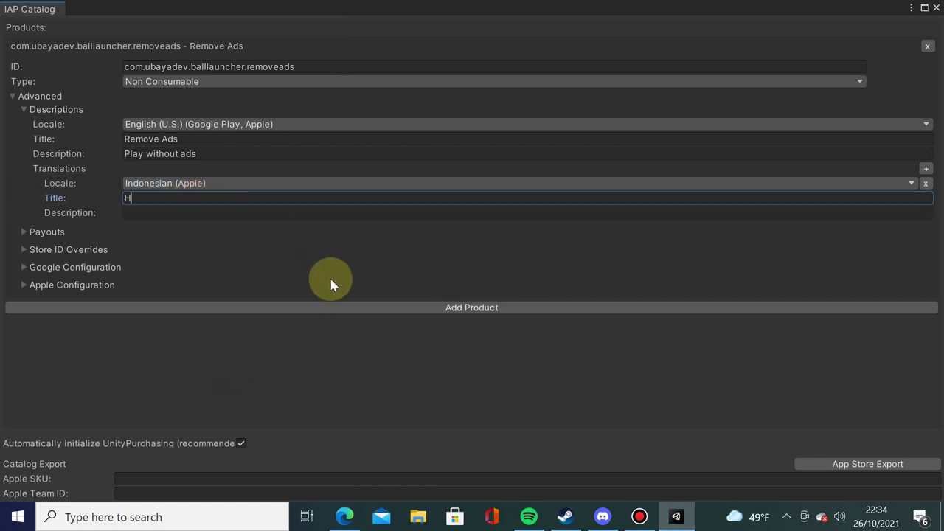
pyautogui.write('langkan Iklab')
pyautogui.press('BackSpace')
pyautogui.write('n')
pyautogui.click(359, 212)
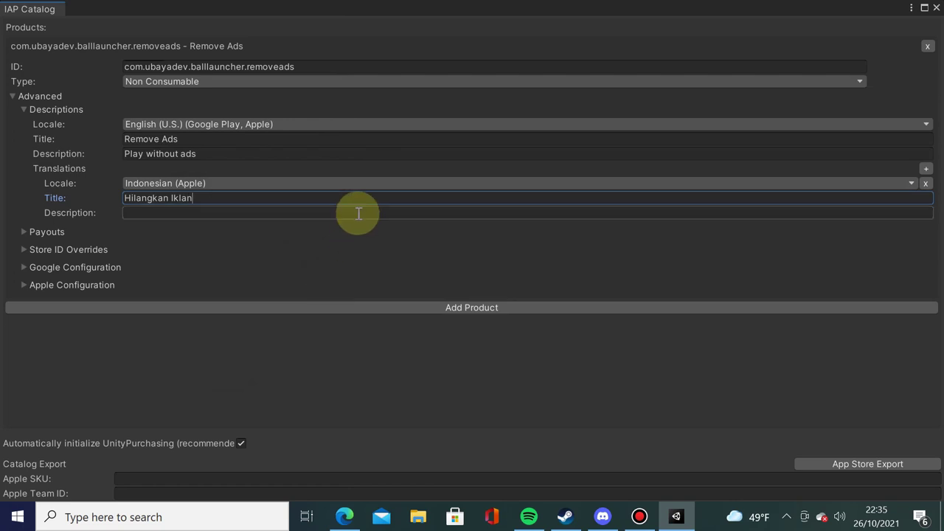
pyautogui.write('Main ')
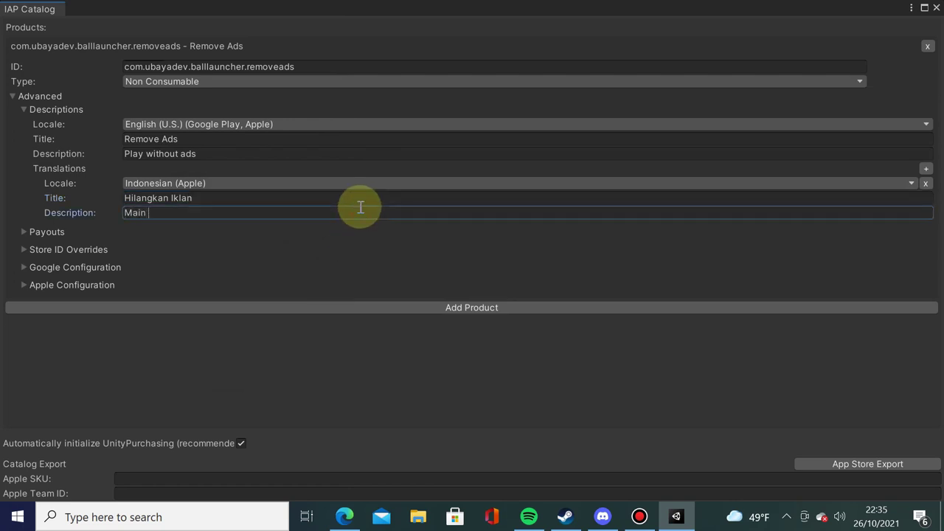
pyautogui.write('Tanpa Iklan')
pyautogui.click(173, 252)
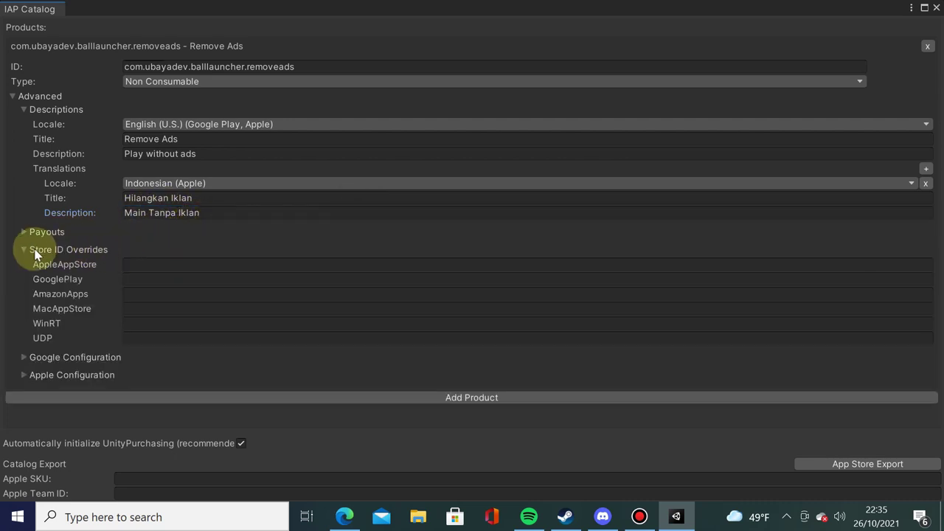
# - Price Remove Ads at Apple Tier 1 - USD 0.99 and Google price 0.99
pyautogui.click(25, 249)
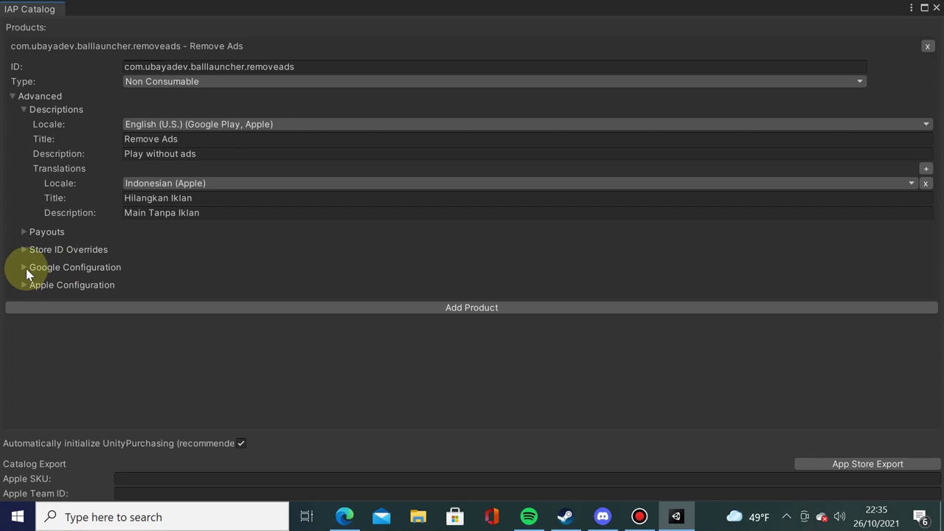
pyautogui.click(23, 268)
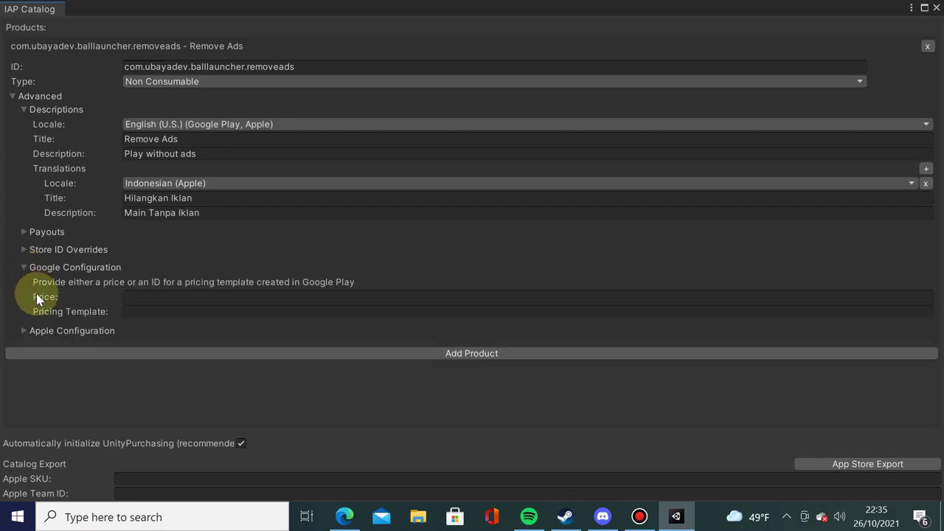
pyautogui.click(25, 331)
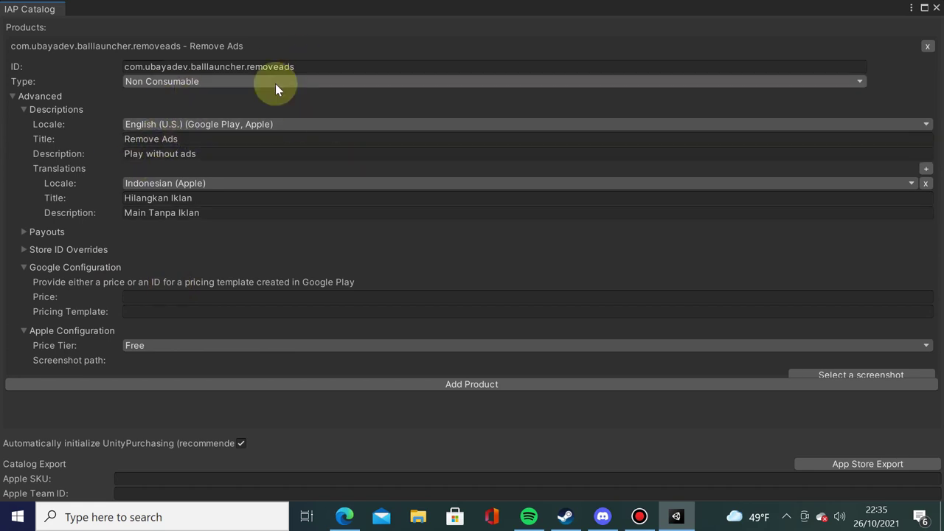
pyautogui.click(140, 350)
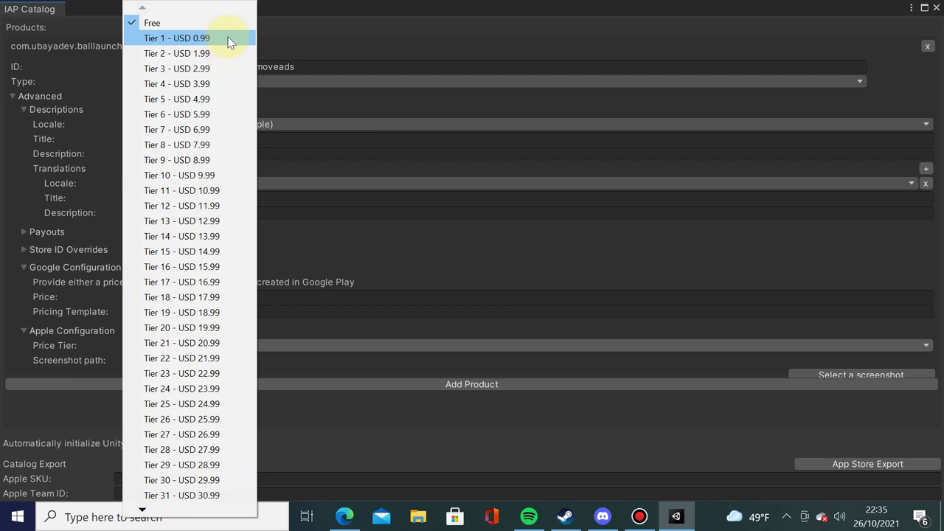
pyautogui.click(225, 39)
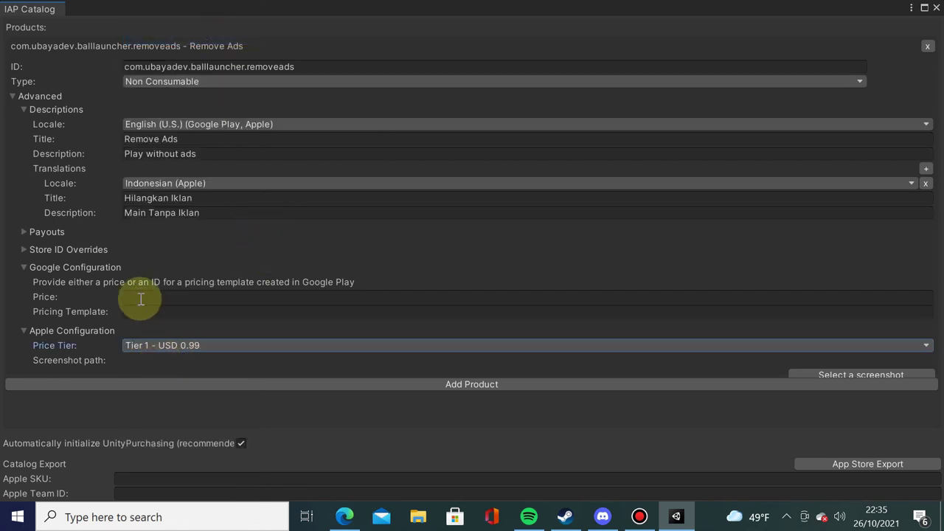
pyautogui.click(143, 296)
pyautogui.write('0.')
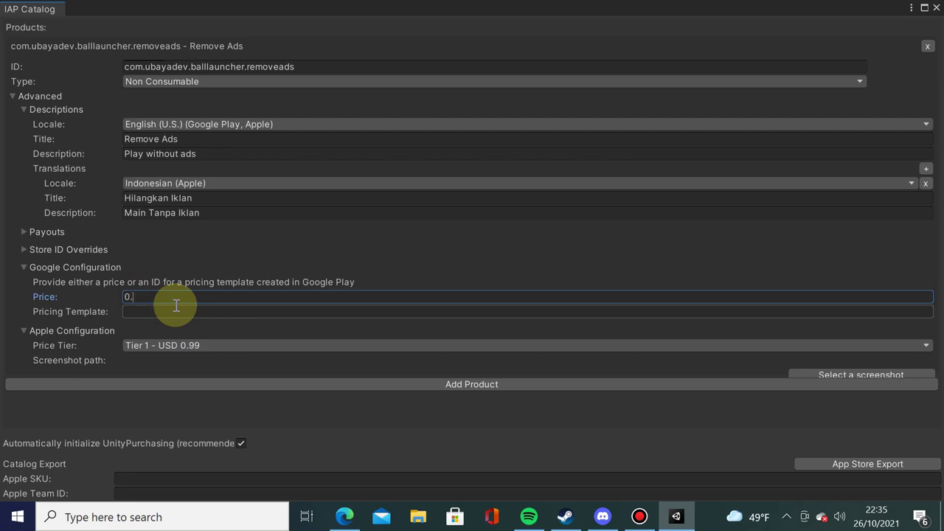
pyautogui.write('99')
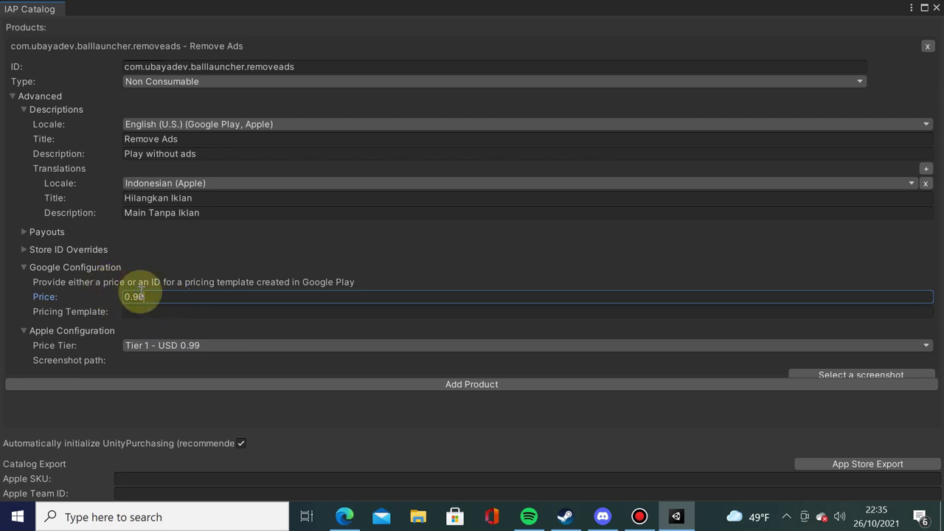
pyautogui.click(180, 329)
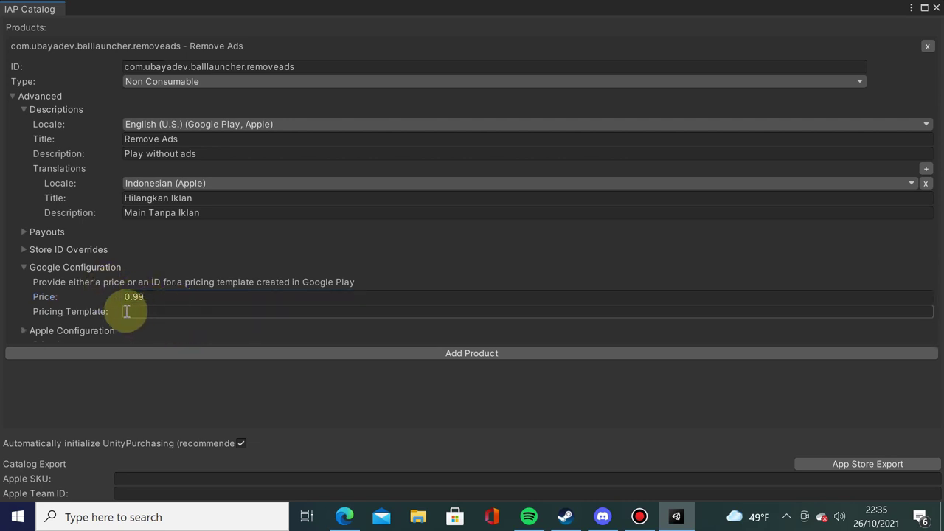
pyautogui.click(24, 331)
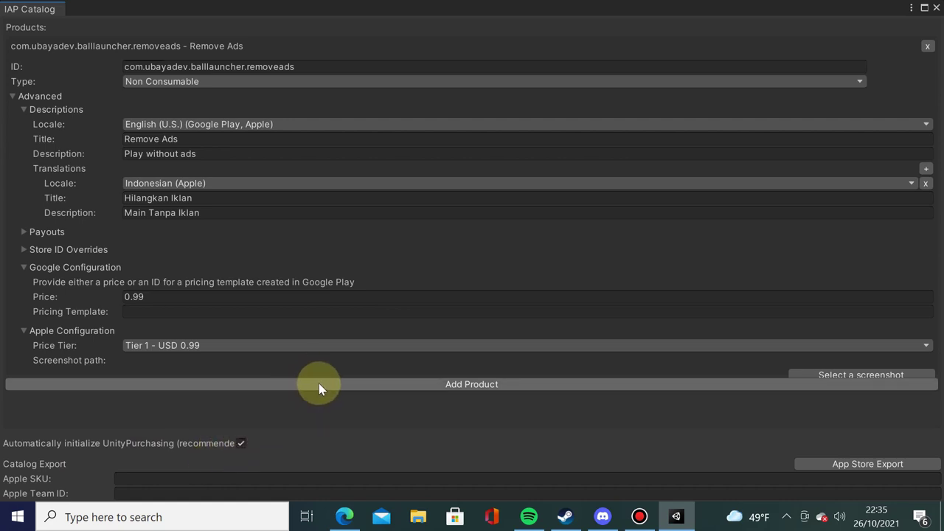
# - Add a new empty product to the IAP catalog
pyautogui.click(339, 382)
pyautogui.click(357, 382)
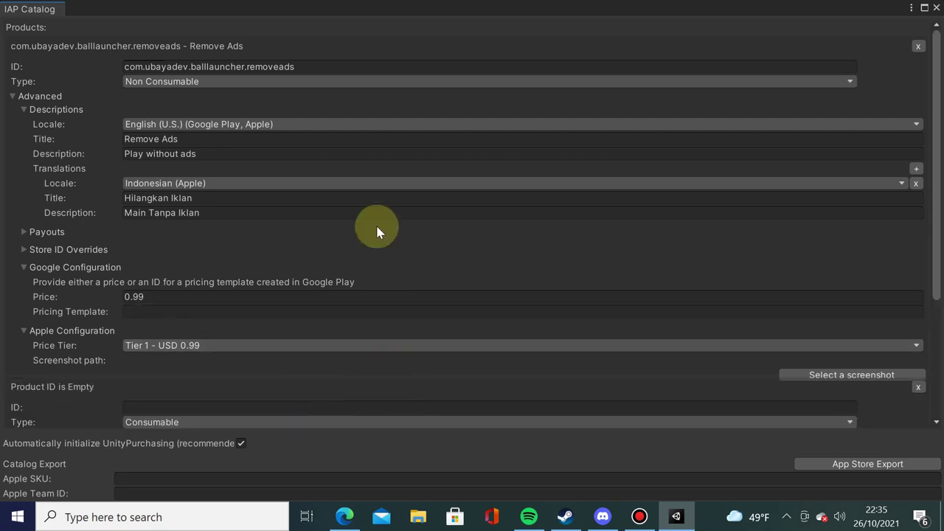
pyautogui.scroll(-1, 433, 165)
pyautogui.scroll(-1, 332, 280)
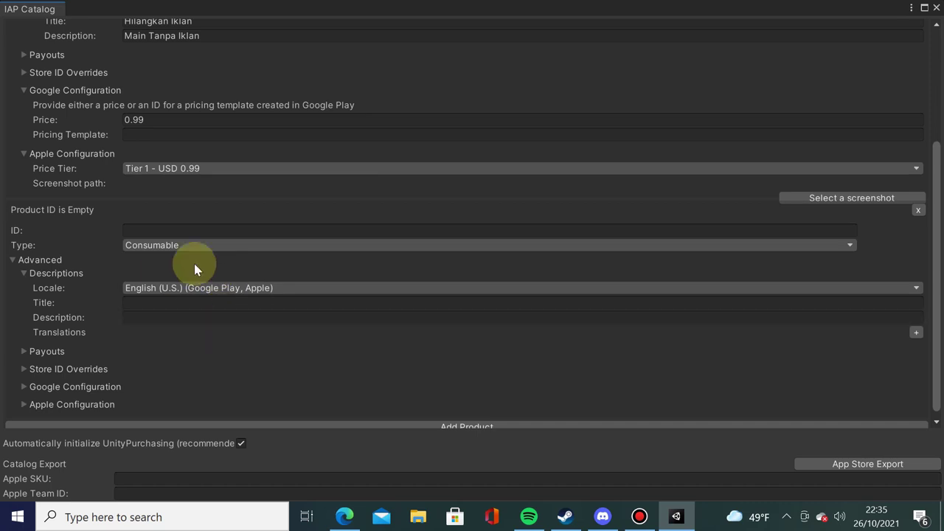
pyautogui.scroll(4, 561, 301)
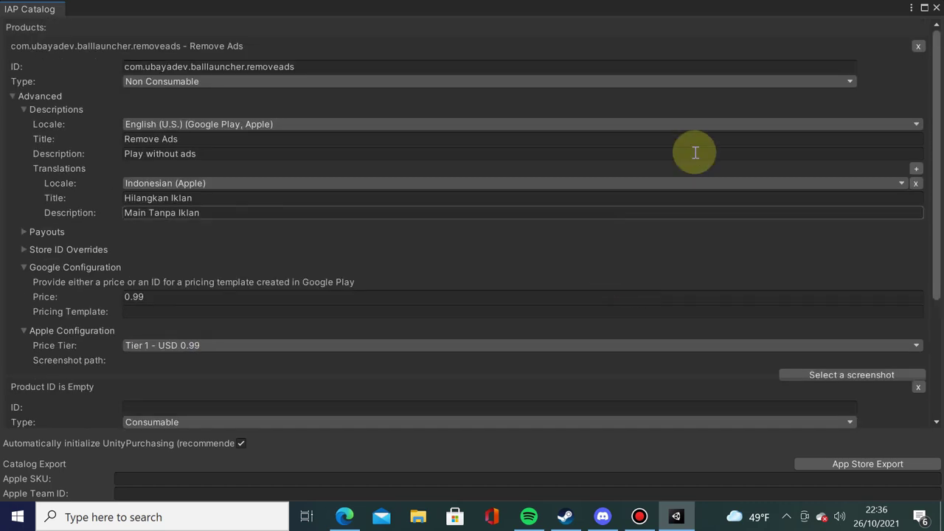
# - Close the catalog and set the IAP Button's Product ID to com.ubayadev.balllauncher.removeads
pyautogui.click(937, 7)
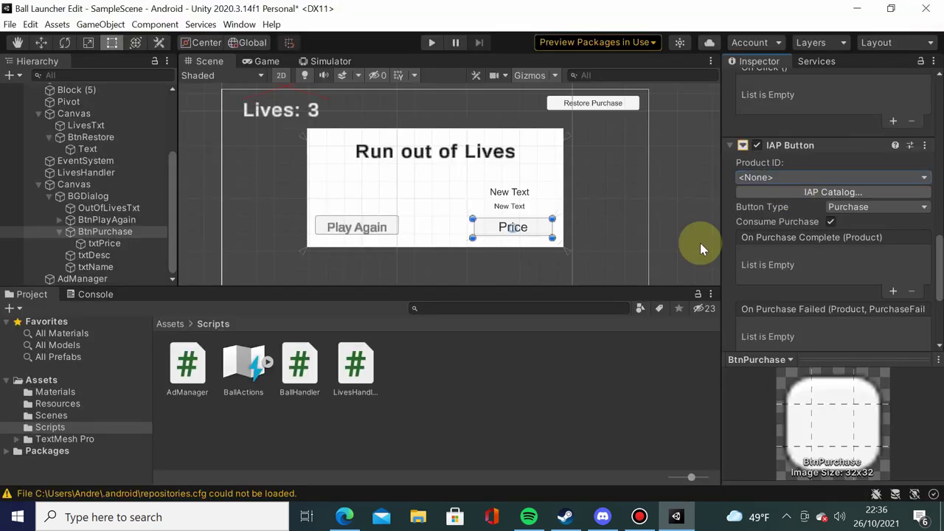
pyautogui.click(911, 178)
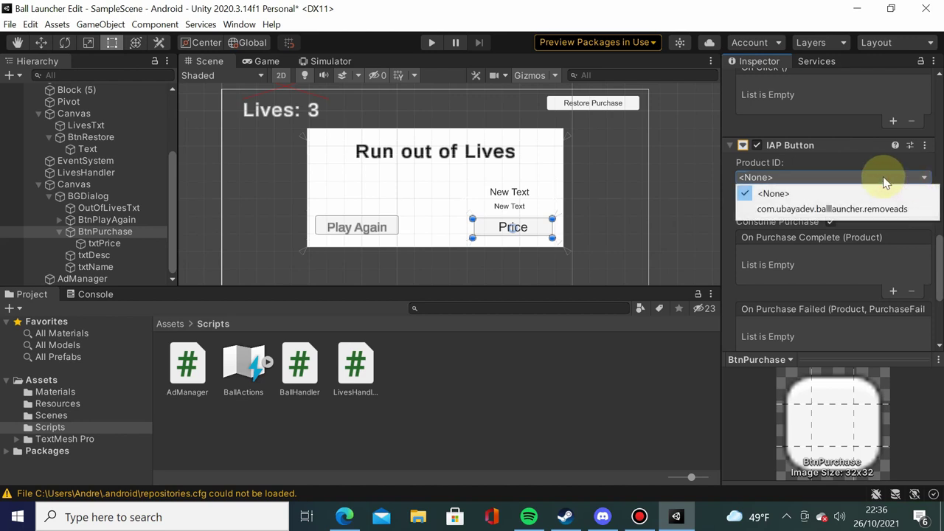
pyautogui.click(770, 178)
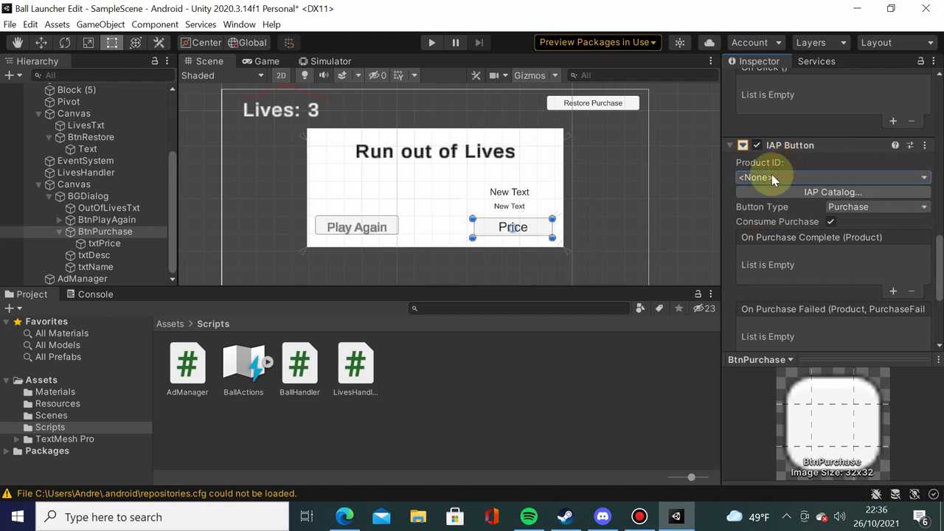
pyautogui.click(772, 177)
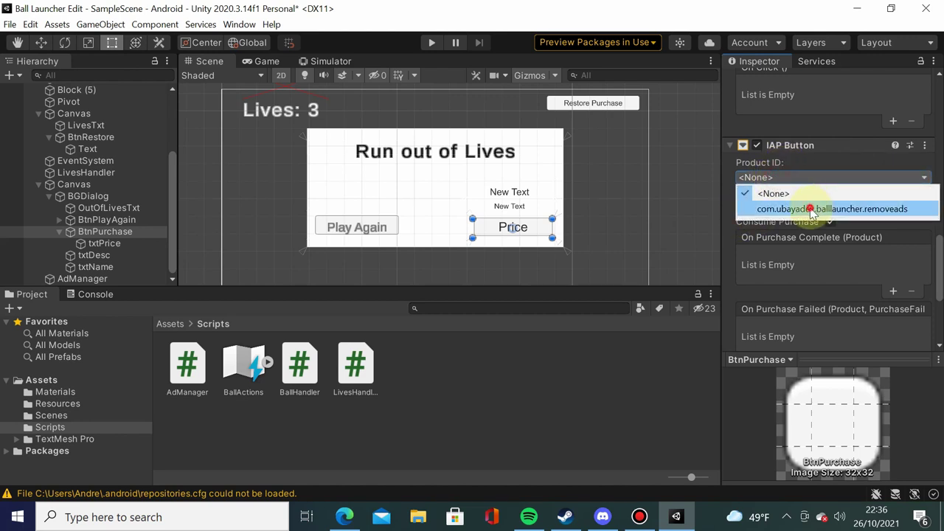
pyautogui.click(811, 210)
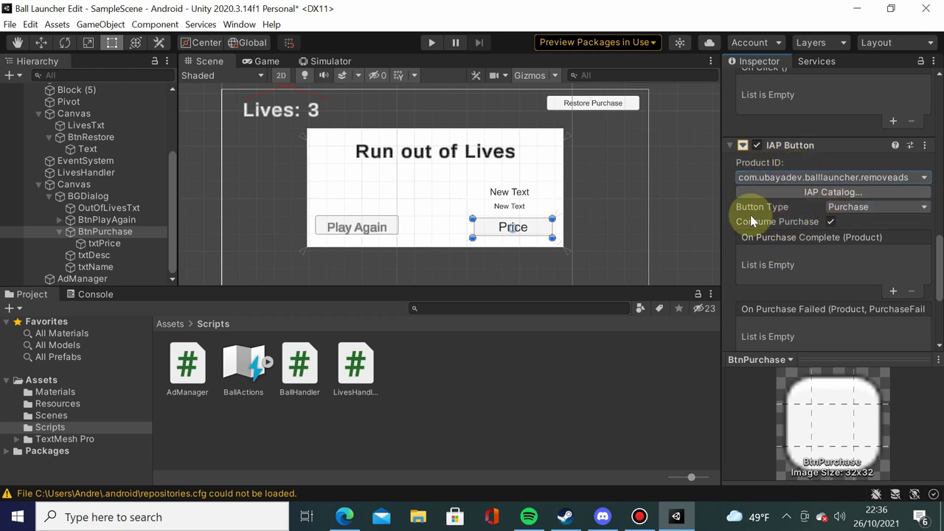
# - Drag txtPrice, txtDesc and txtName into the IAP Button's Price, Description and Title Text fields
pyautogui.scroll(-3, 819, 281)
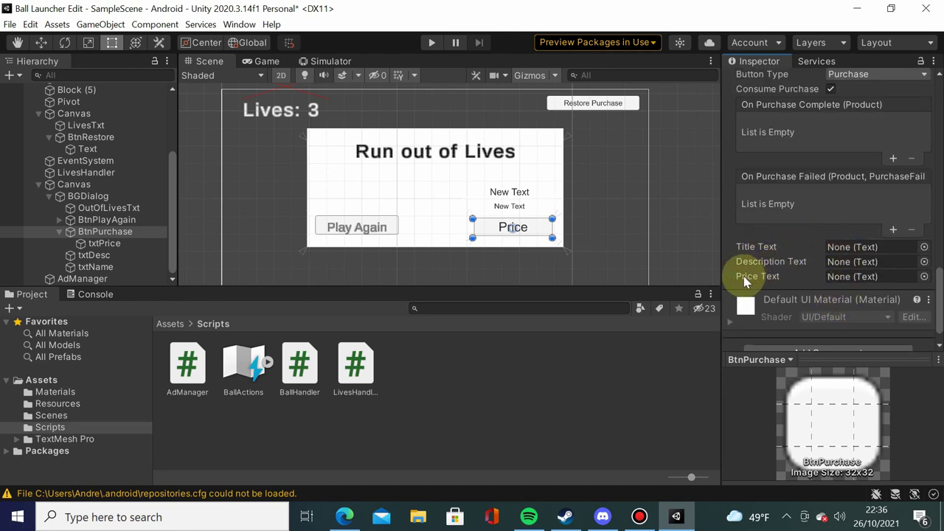
pyautogui.moveTo(760, 287)
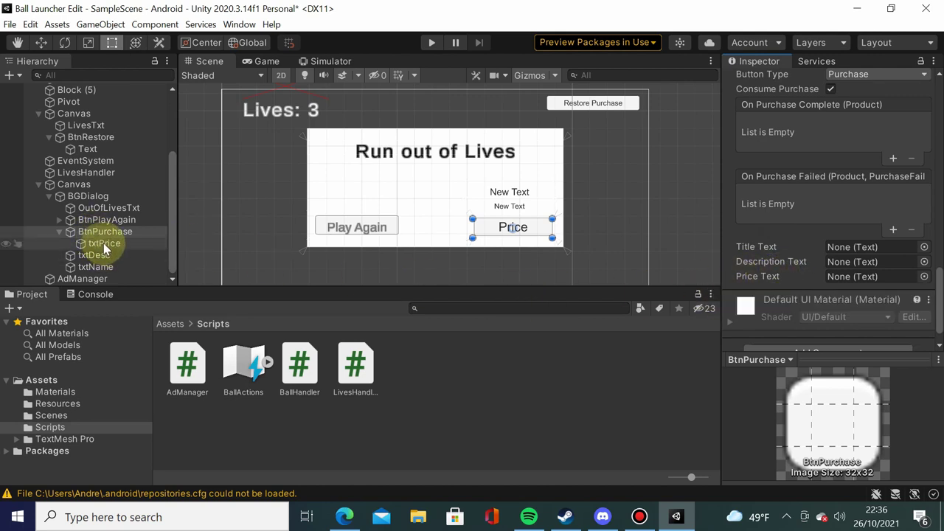
pyautogui.moveTo(104, 249); pyautogui.dragTo(824, 277)
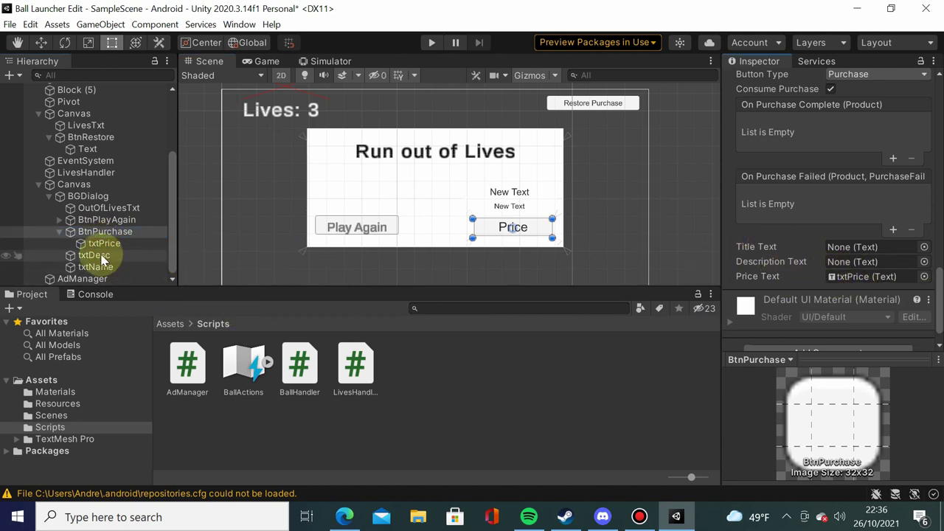
pyautogui.moveTo(102, 256); pyautogui.dragTo(849, 262)
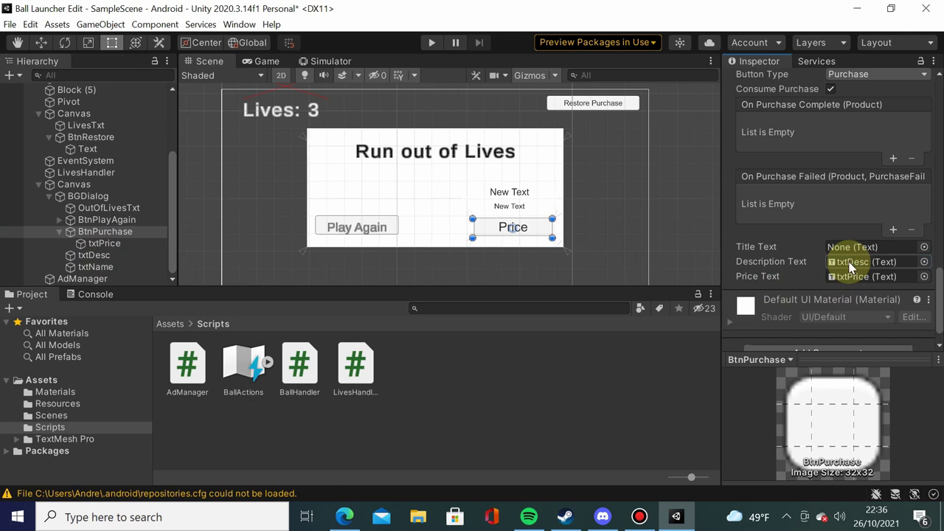
pyautogui.moveTo(60, 266)
pyautogui.mouseDown()
pyautogui.moveTo(696, 263)
pyautogui.moveTo(829, 246)
pyautogui.mouseUp()
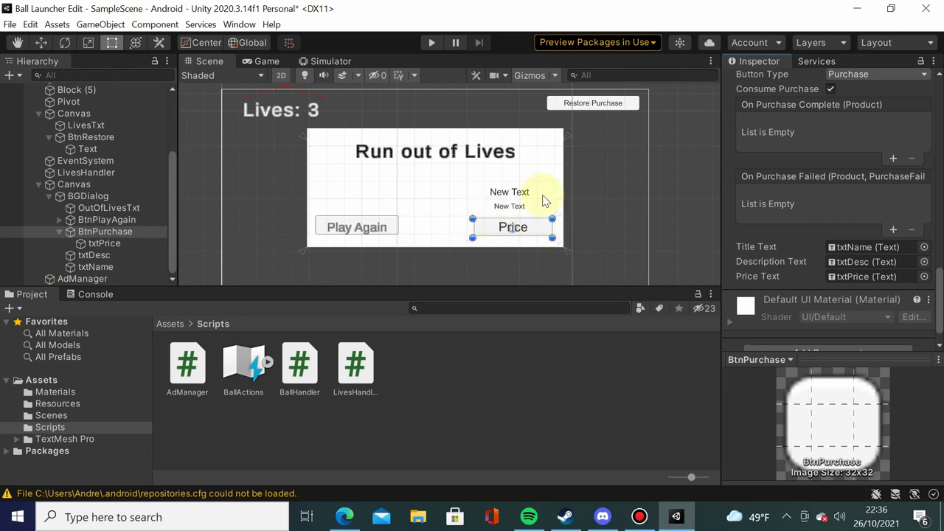
# - Run the game, click the 0.99 Remove Ads button, inspect the FakeStore prompt, then stop
pyautogui.hotkey('ctrl', 'p')
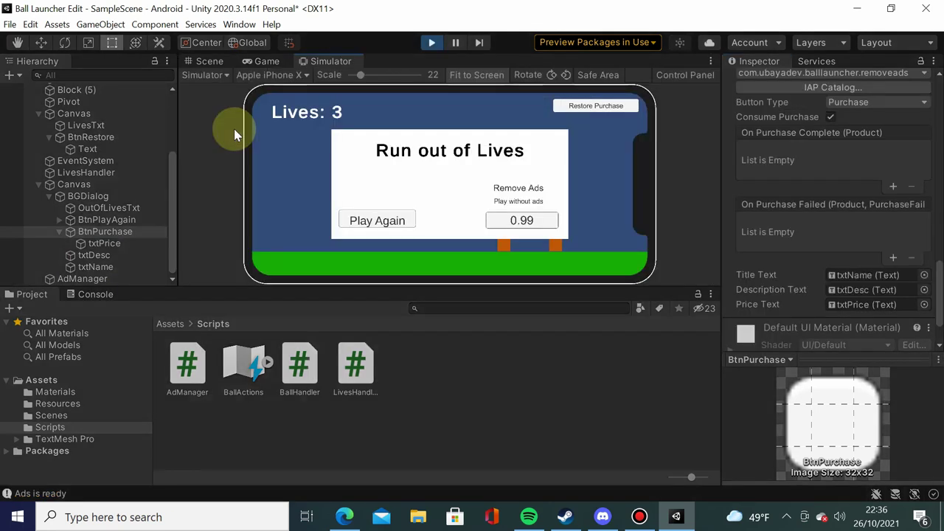
pyautogui.moveTo(291, 208); pyautogui.dragTo(299, 159)
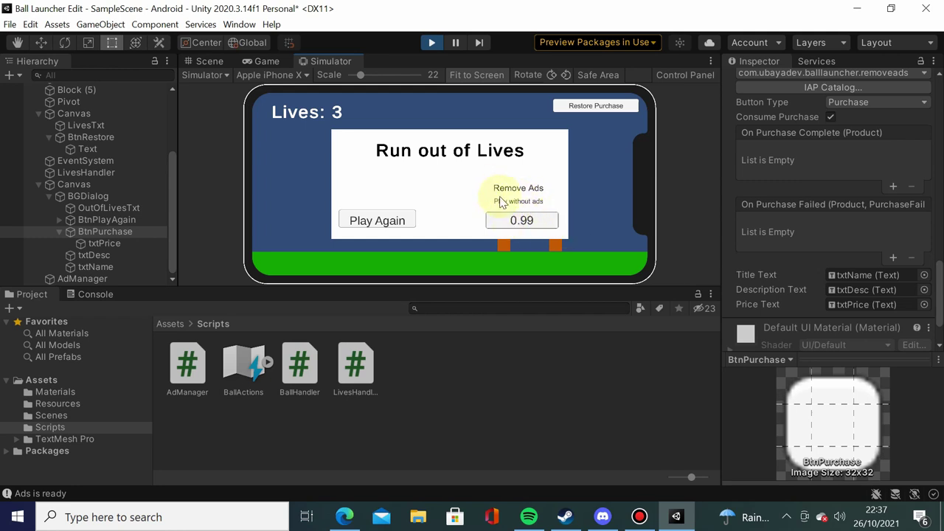
pyautogui.click(499, 220)
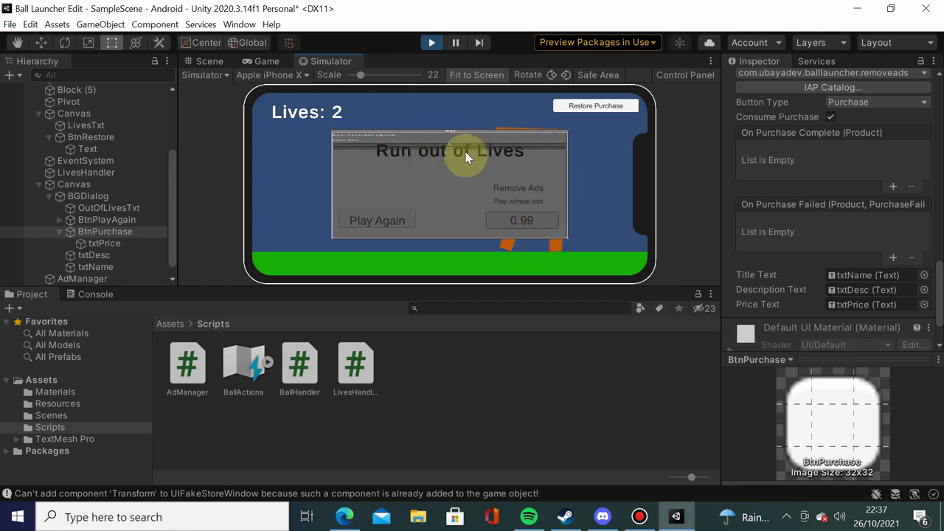
pyautogui.moveTo(360, 71); pyautogui.dragTo(394, 75)
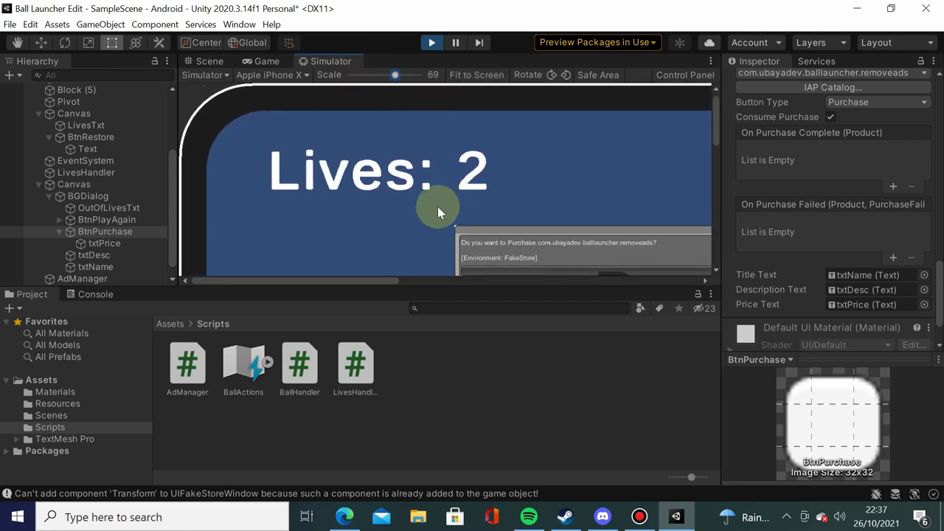
pyautogui.moveTo(380, 280); pyautogui.dragTo(439, 262)
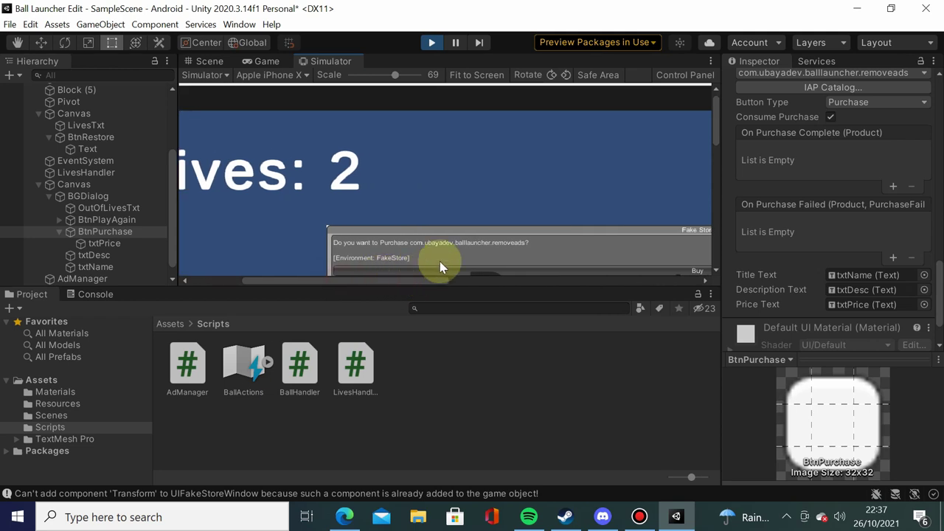
pyautogui.scroll(-3, 472, 221)
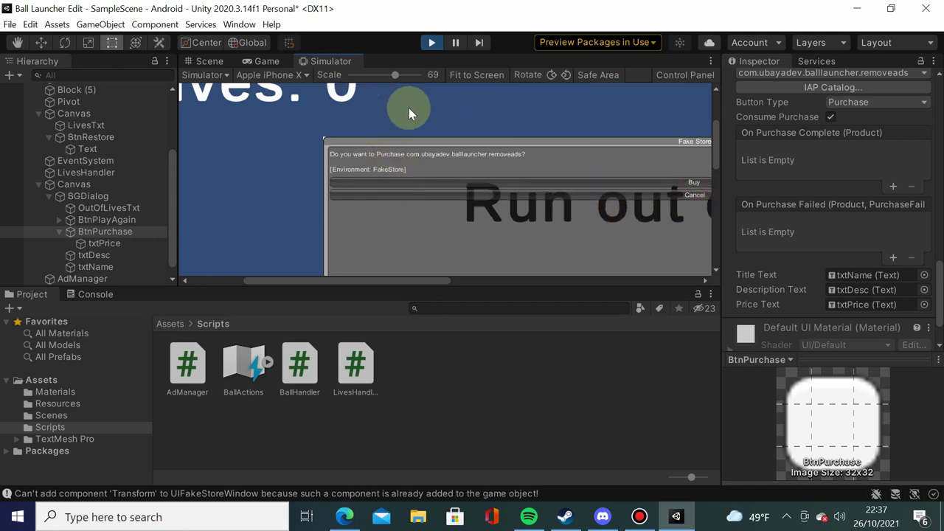
pyautogui.click(431, 42)
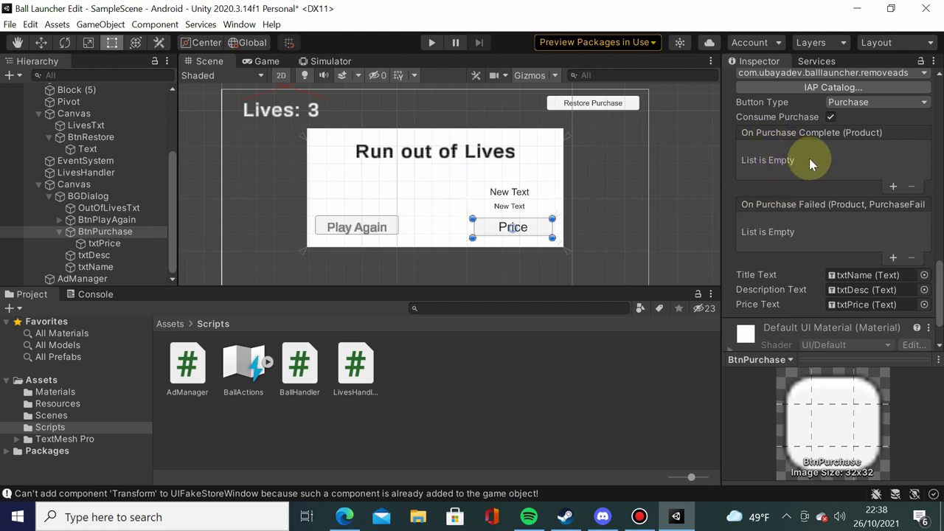
pyautogui.scroll(3, 808, 157)
pyautogui.scroll(-3, 782, 162)
pyautogui.scroll(3, 782, 155)
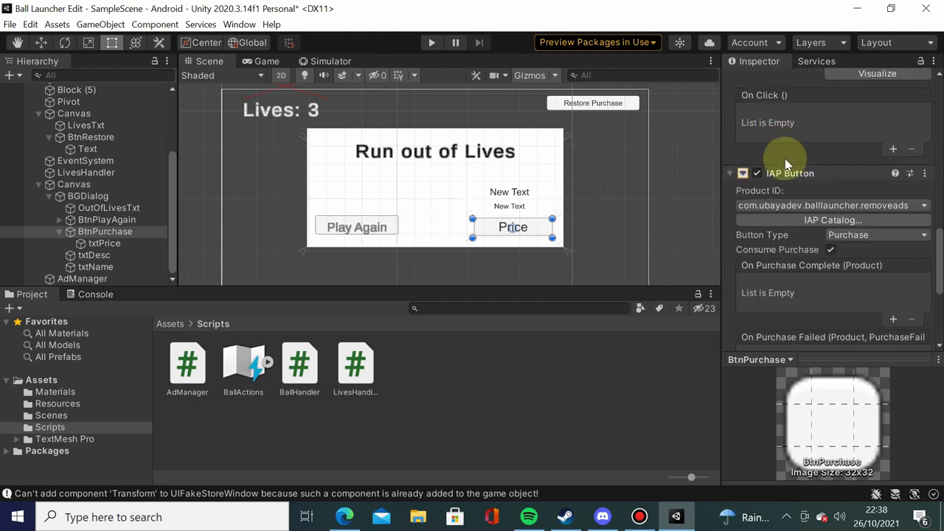
pyautogui.scroll(3, 818, 191)
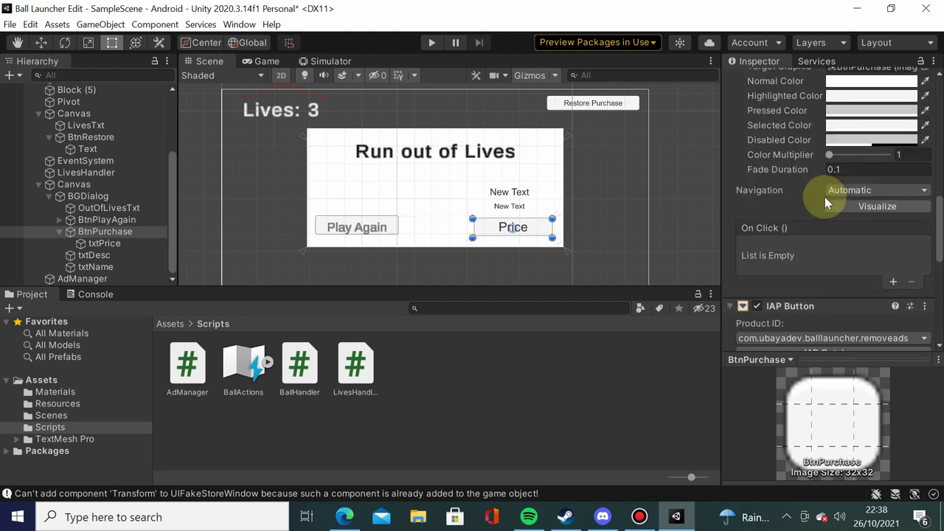
pyautogui.scroll(3, 819, 222)
pyautogui.scroll(-3, 802, 172)
pyautogui.scroll(-3, 792, 176)
pyautogui.scroll(3, 783, 139)
pyautogui.scroll(6, 784, 145)
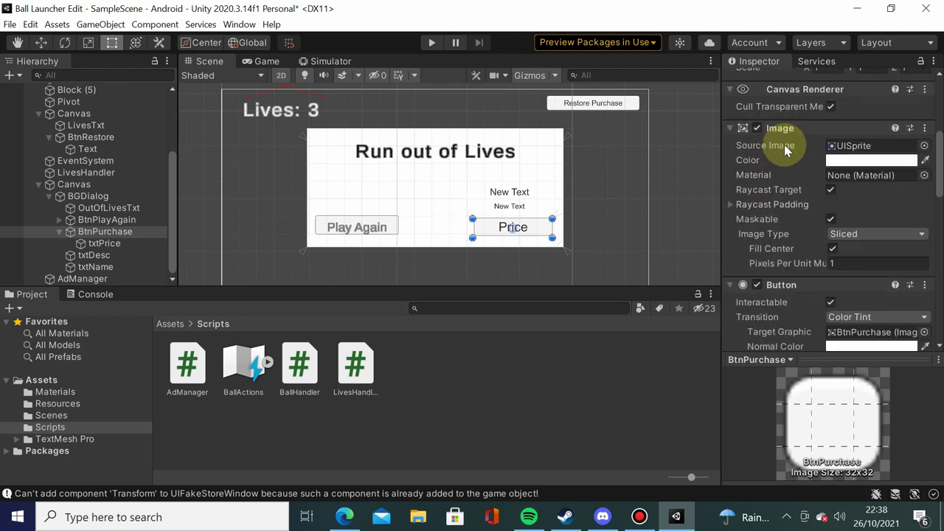
pyautogui.scroll(-7, 832, 175)
pyautogui.scroll(-6, 775, 195)
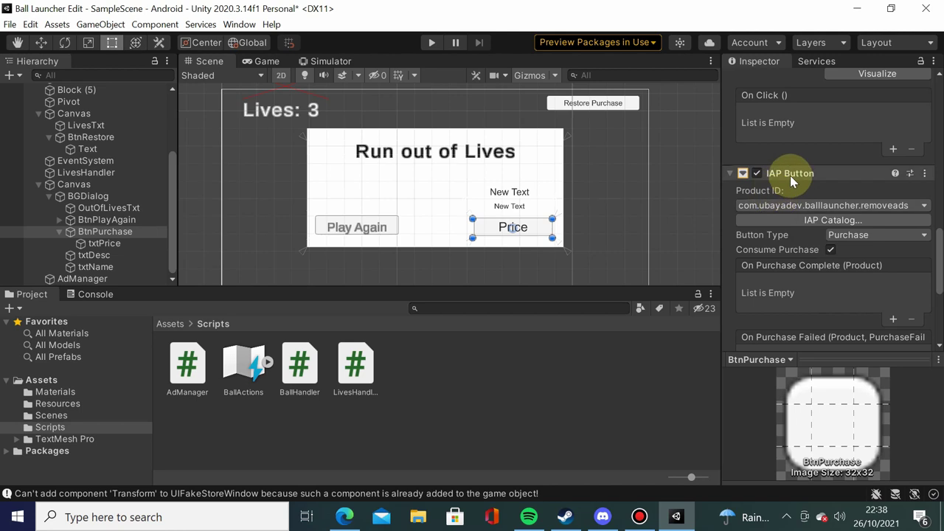
pyautogui.scroll(-3, 790, 176)
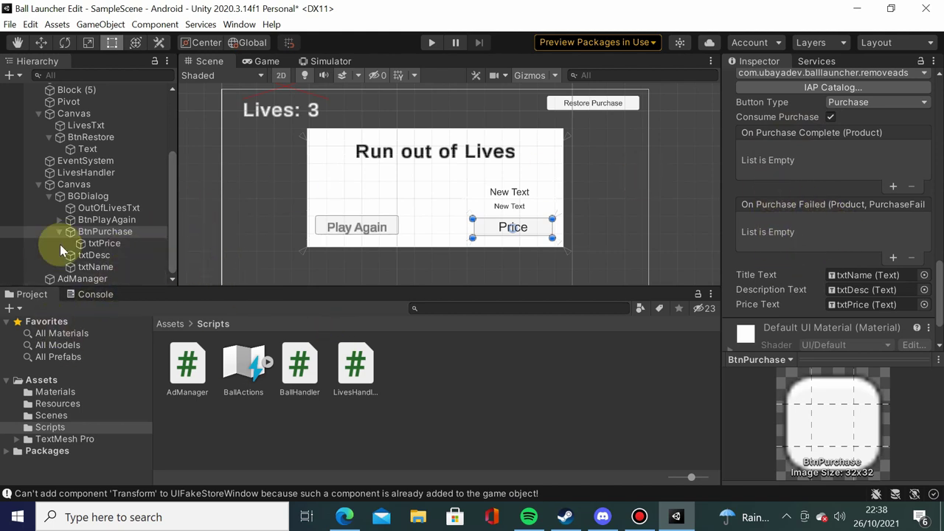
# - Create a C# script named Store in the Scripts folder and drag it onto BGDialog
pyautogui.click(445, 379)
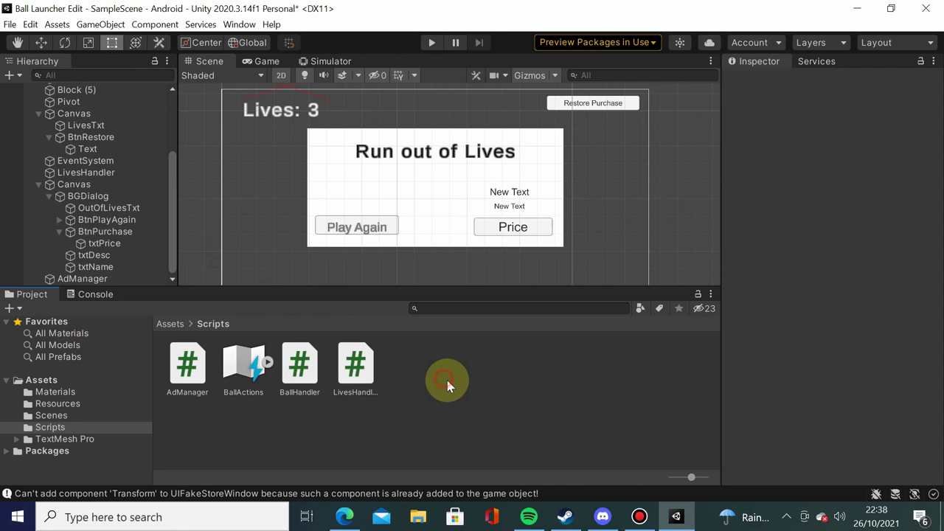
pyautogui.rightClick(401, 362)
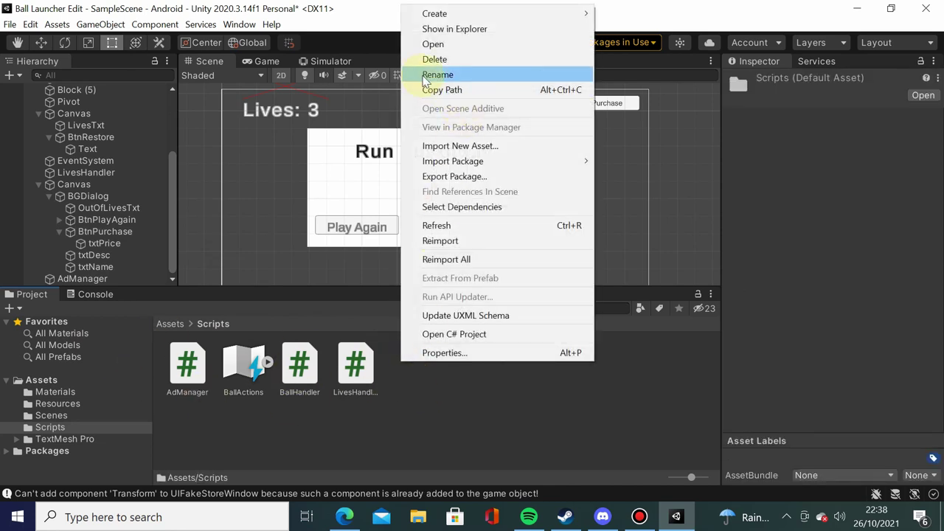
pyautogui.moveTo(436, 14)
pyautogui.click(623, 43)
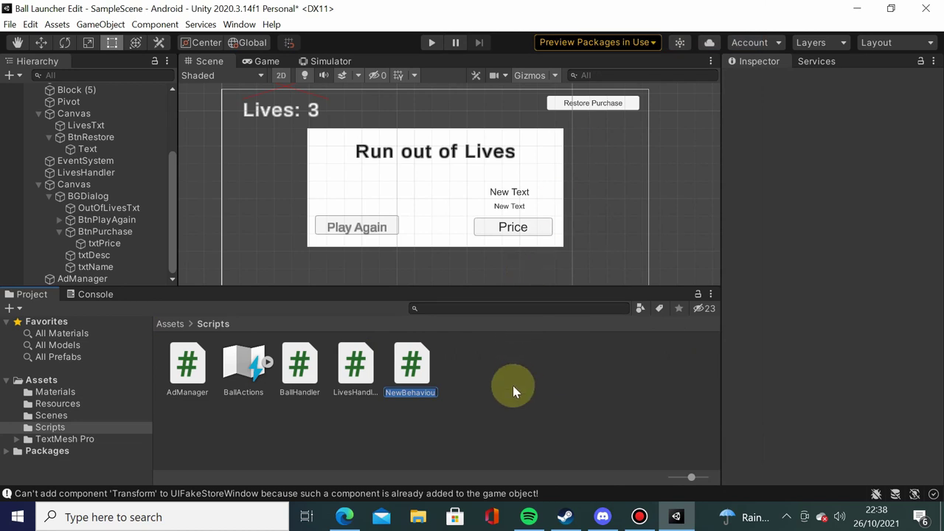
pyautogui.write('Store')
pyautogui.press('Return')
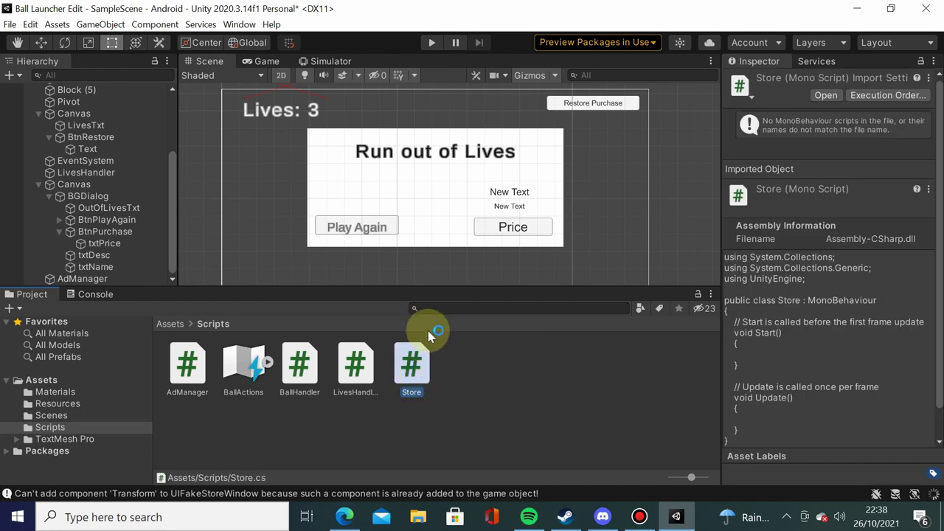
pyautogui.click(492, 354)
pyautogui.moveTo(413, 362); pyautogui.dragTo(89, 197)
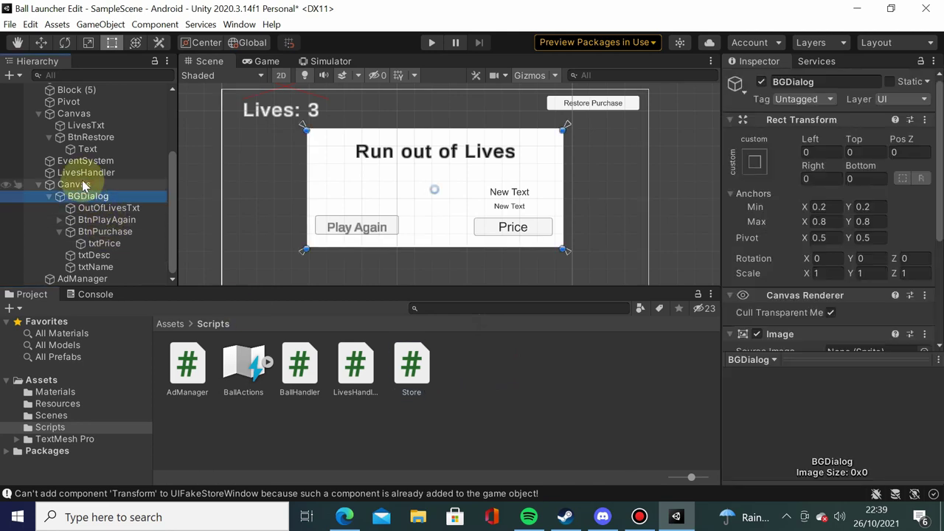
# - Select Canvas and add the Store script through Add Component by searching 'Sto'
pyautogui.click(74, 184)
pyautogui.scroll(-5, 796, 332)
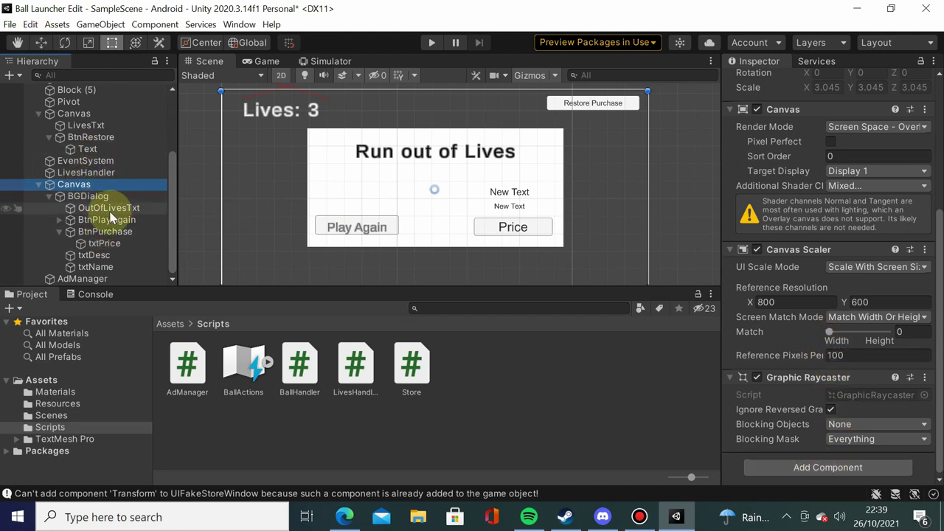
pyautogui.click(778, 467)
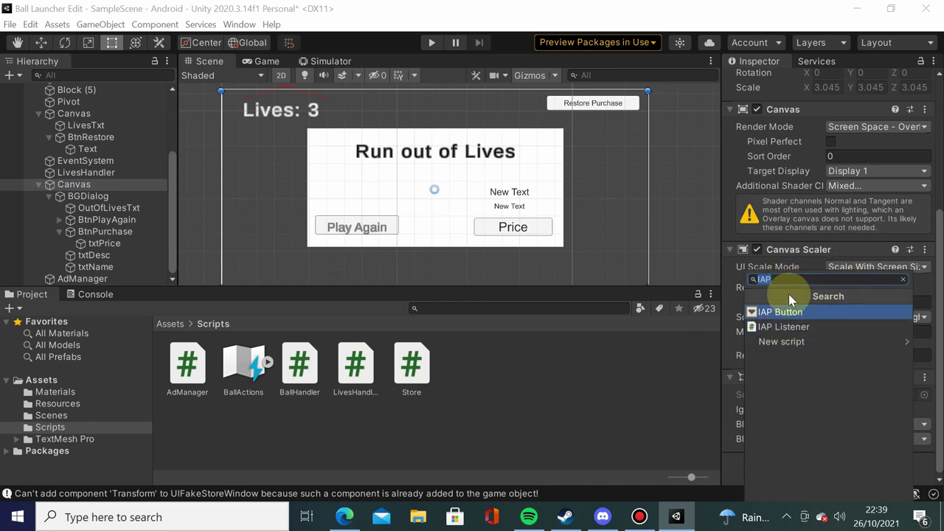
pyautogui.write('Sto')
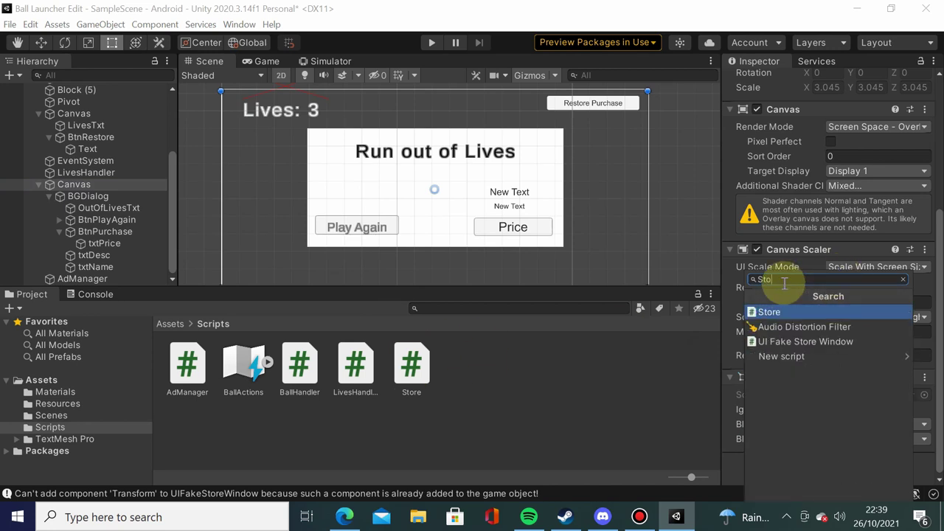
pyautogui.click(832, 312)
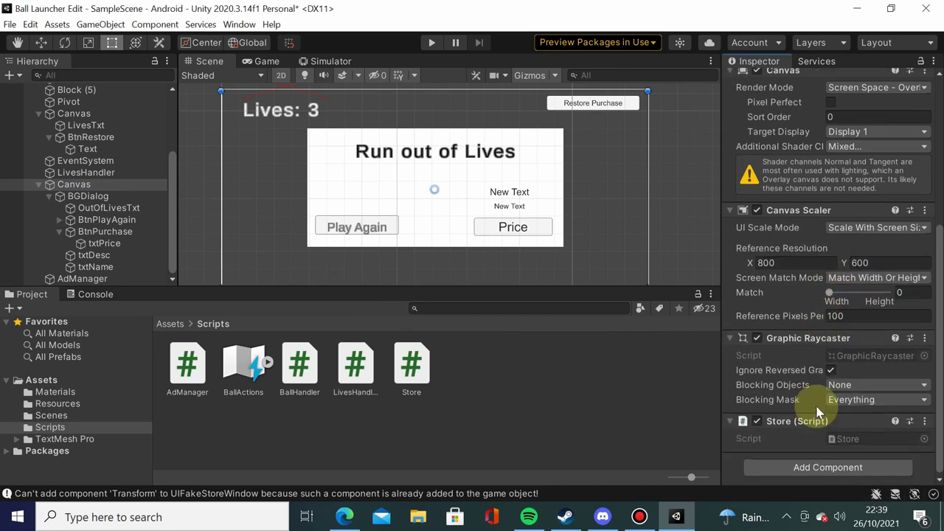